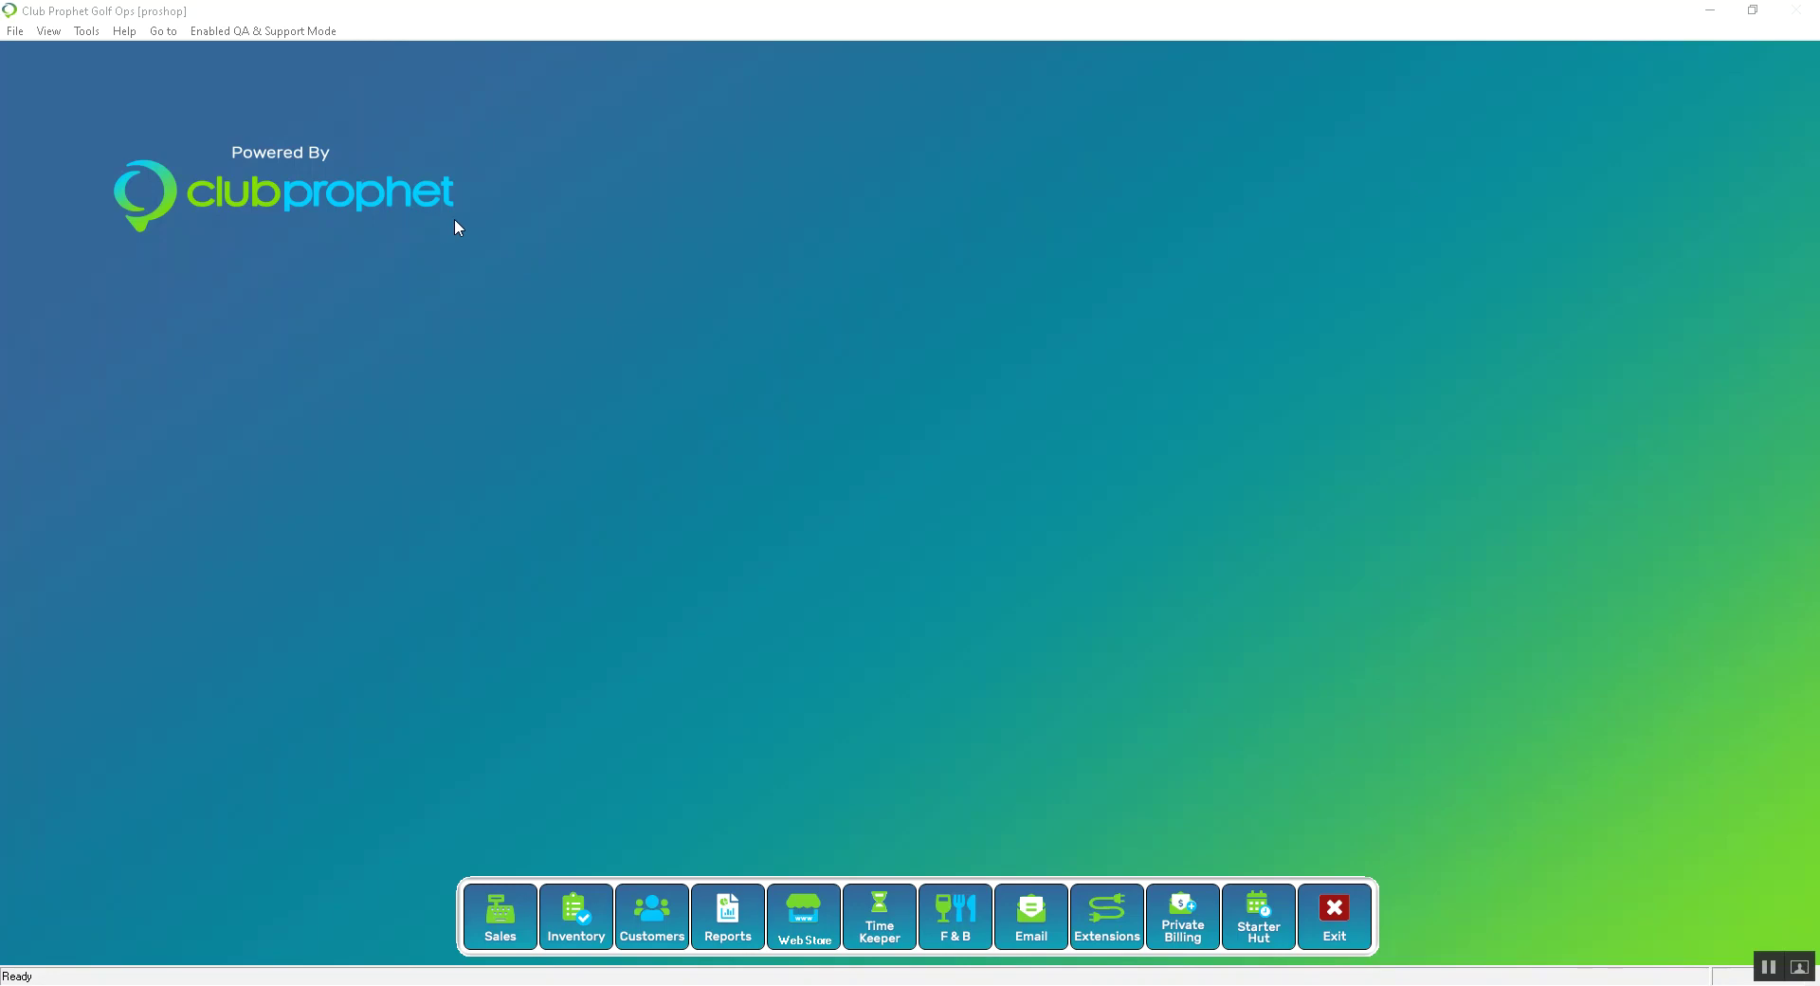
- Open the Quick Sales Button Setup page within the program's Sales Options
click(86, 30)
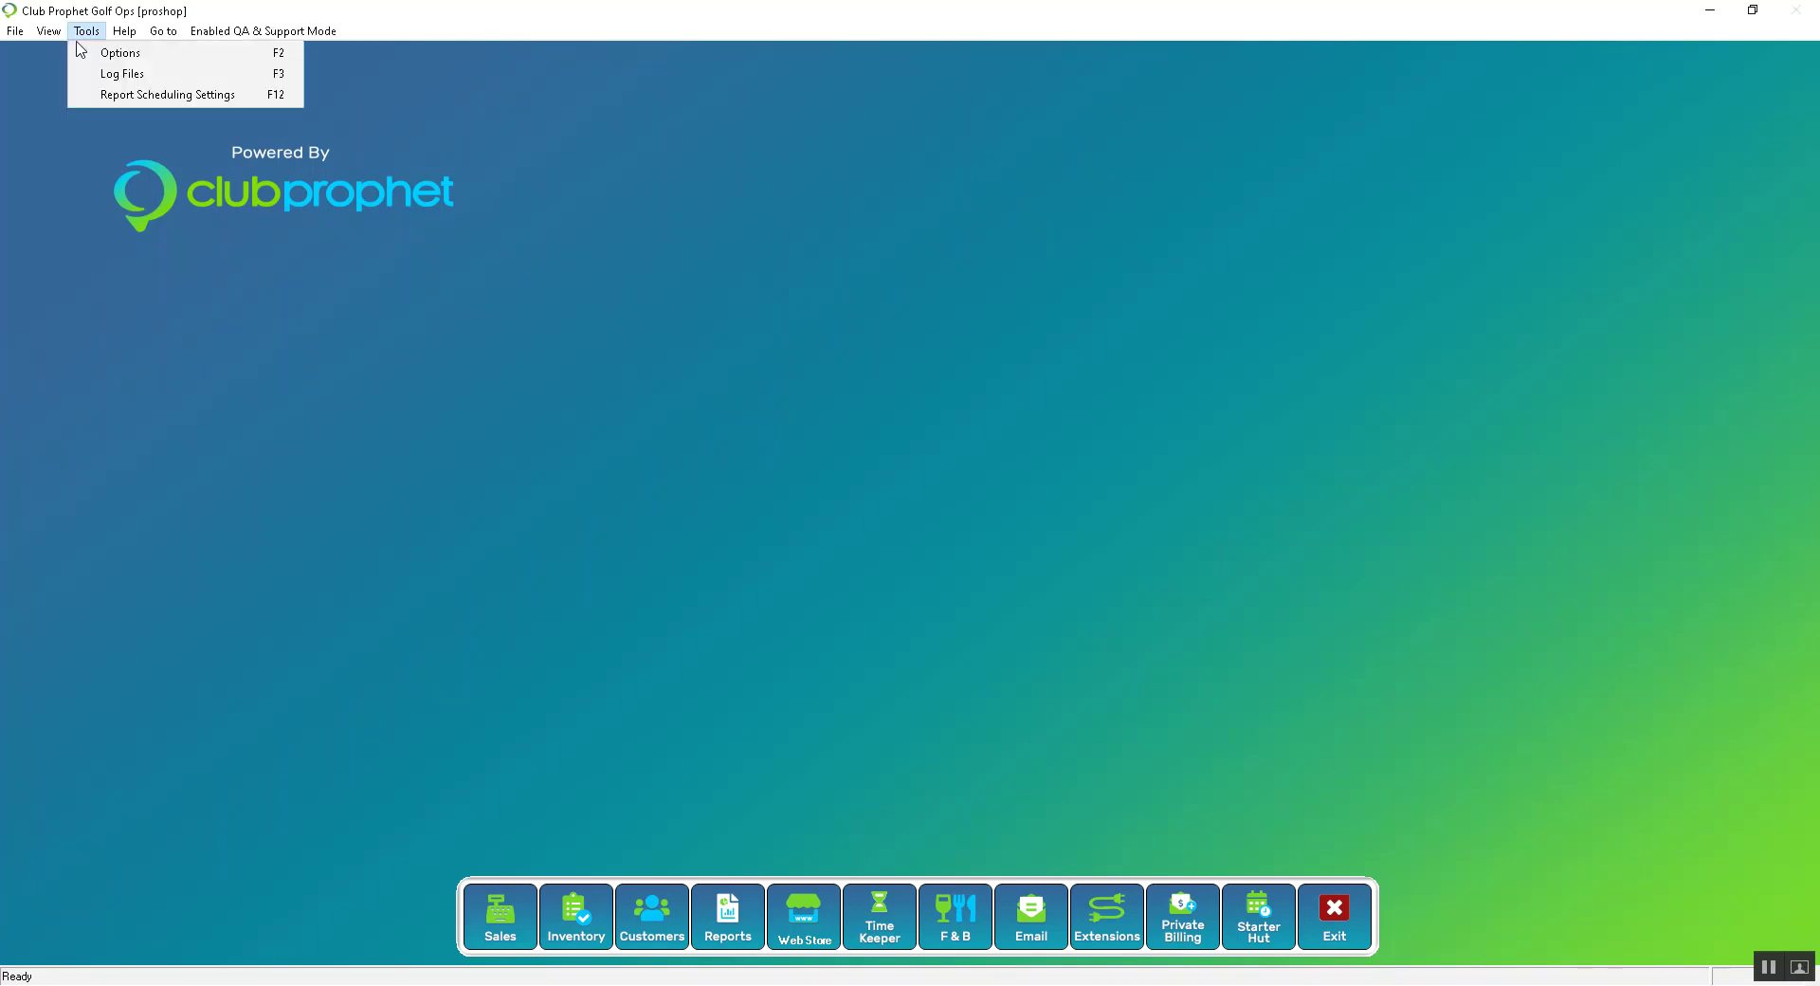
click(76, 46)
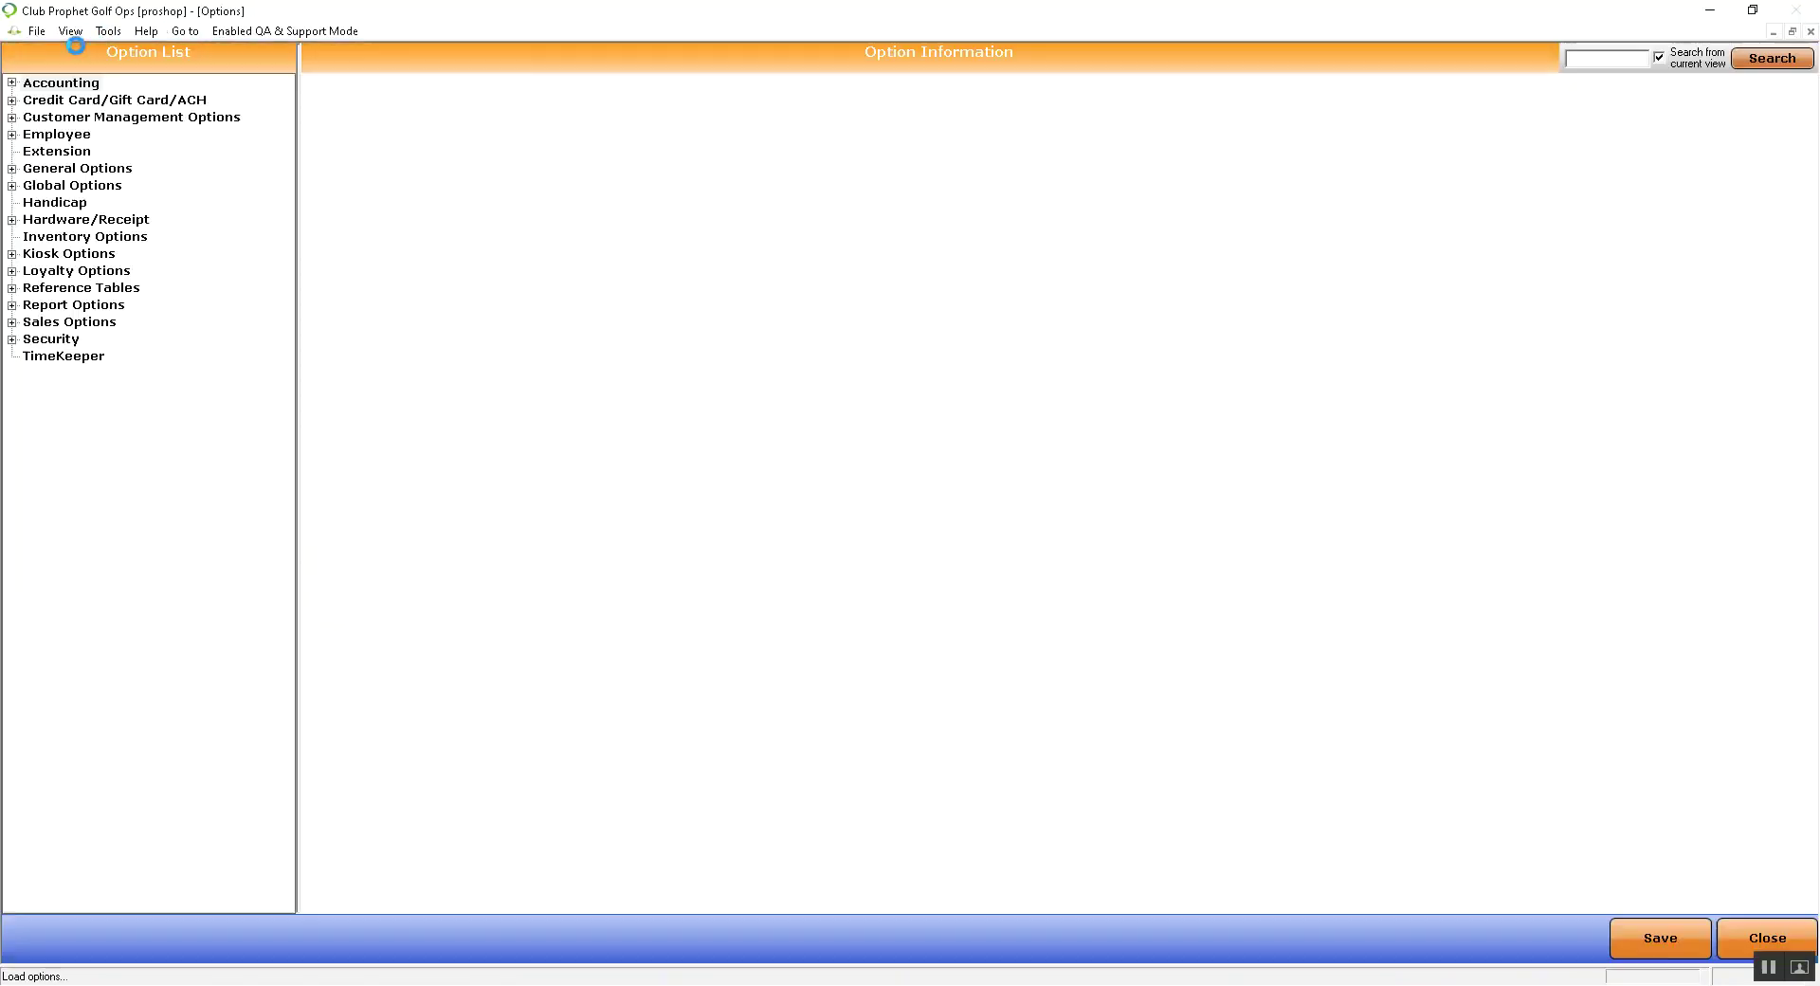
click(35, 323)
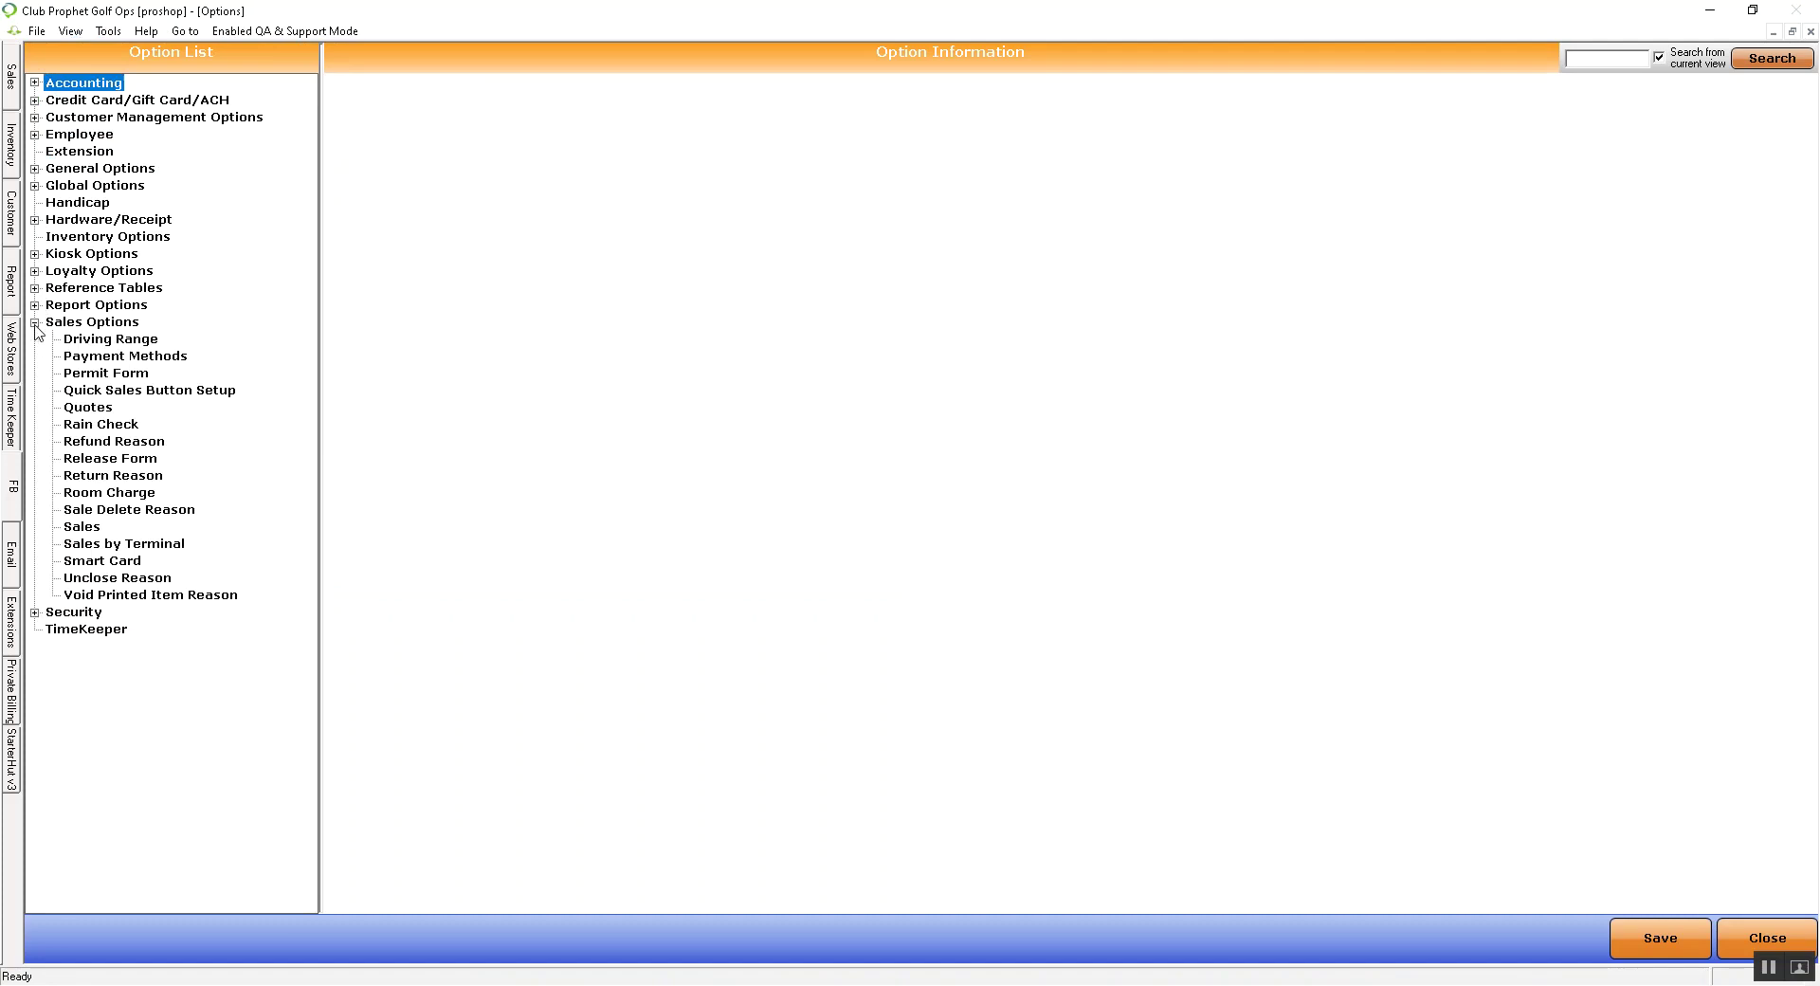
click(113, 385)
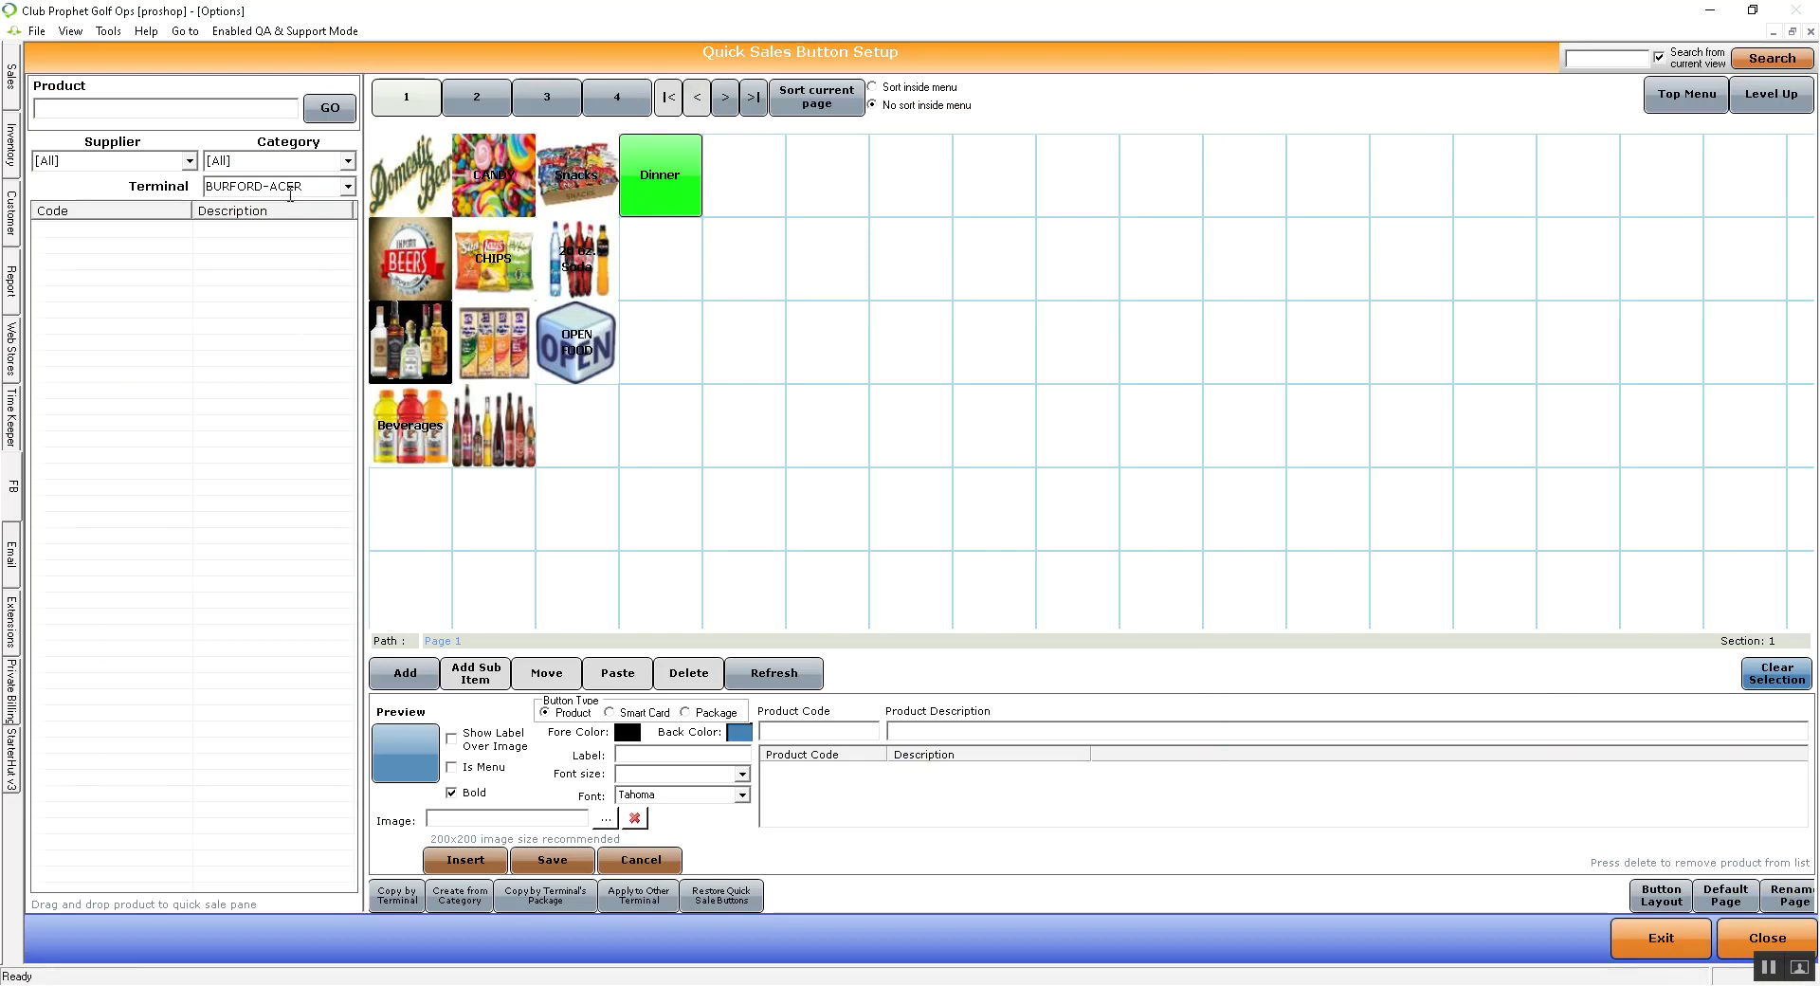
- Choose AACpsTest - Terminal for iPad as the terminal whose quick sale buttons are edited
click(349, 187)
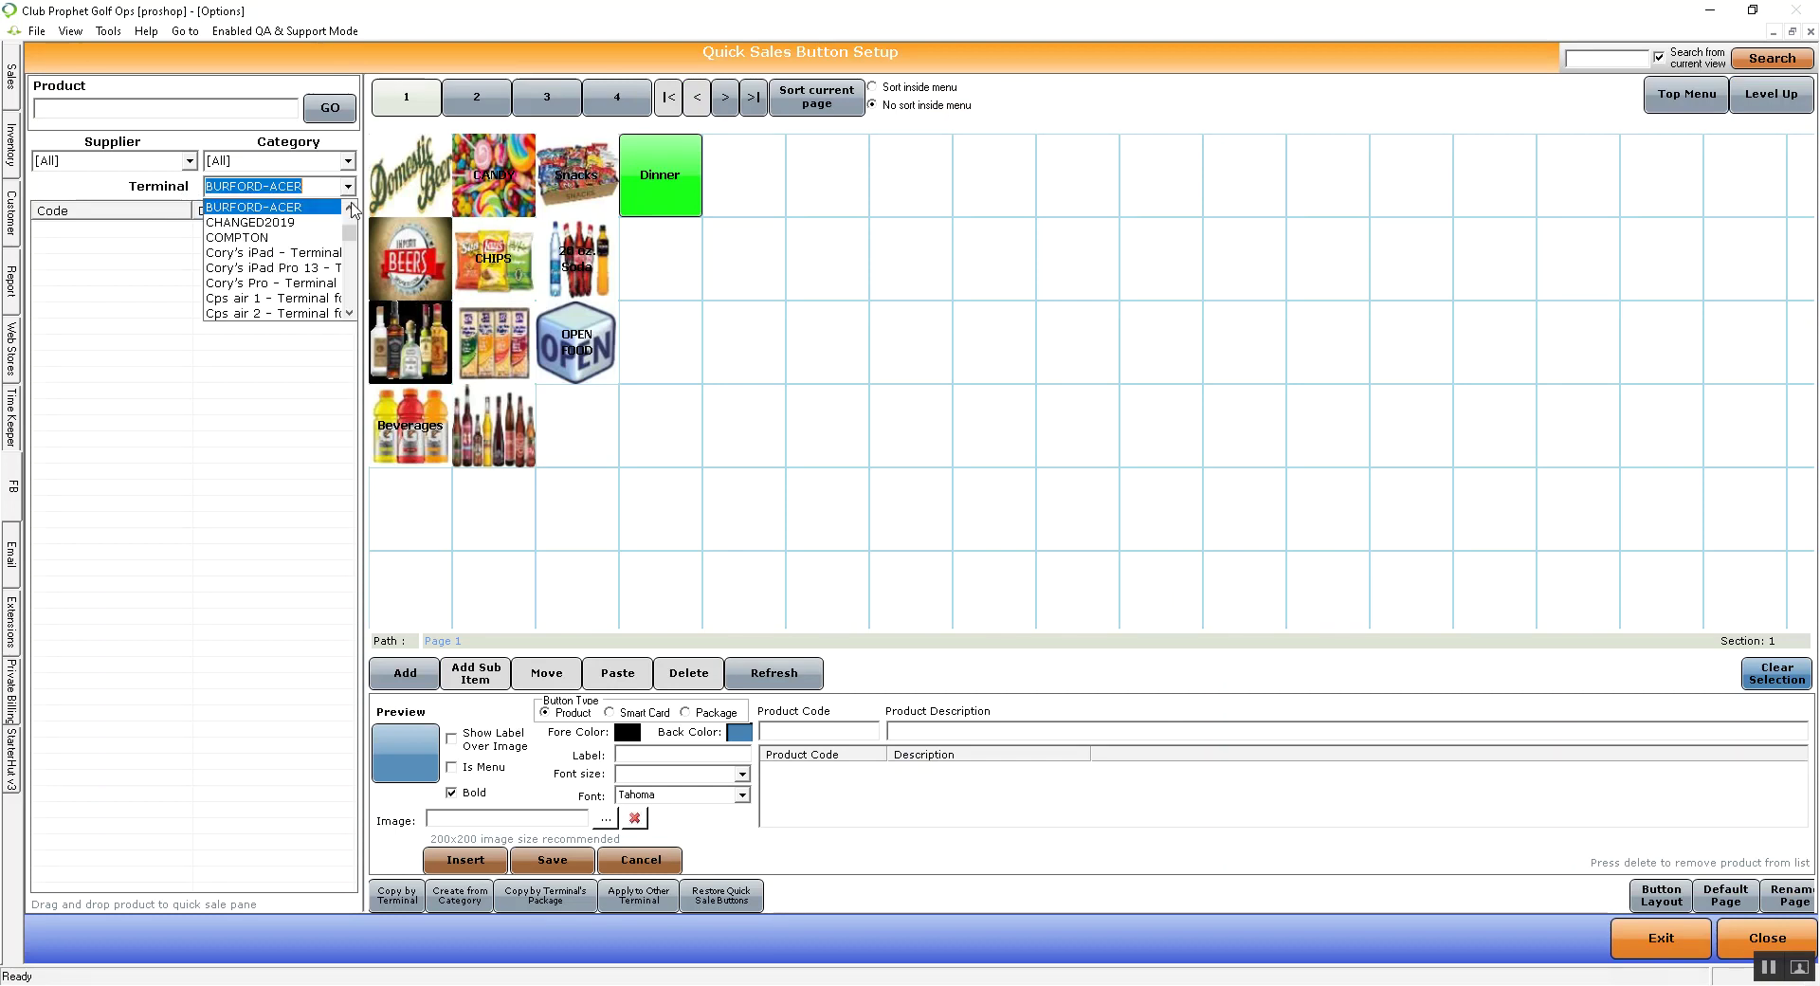
drag(350, 249, 353, 223)
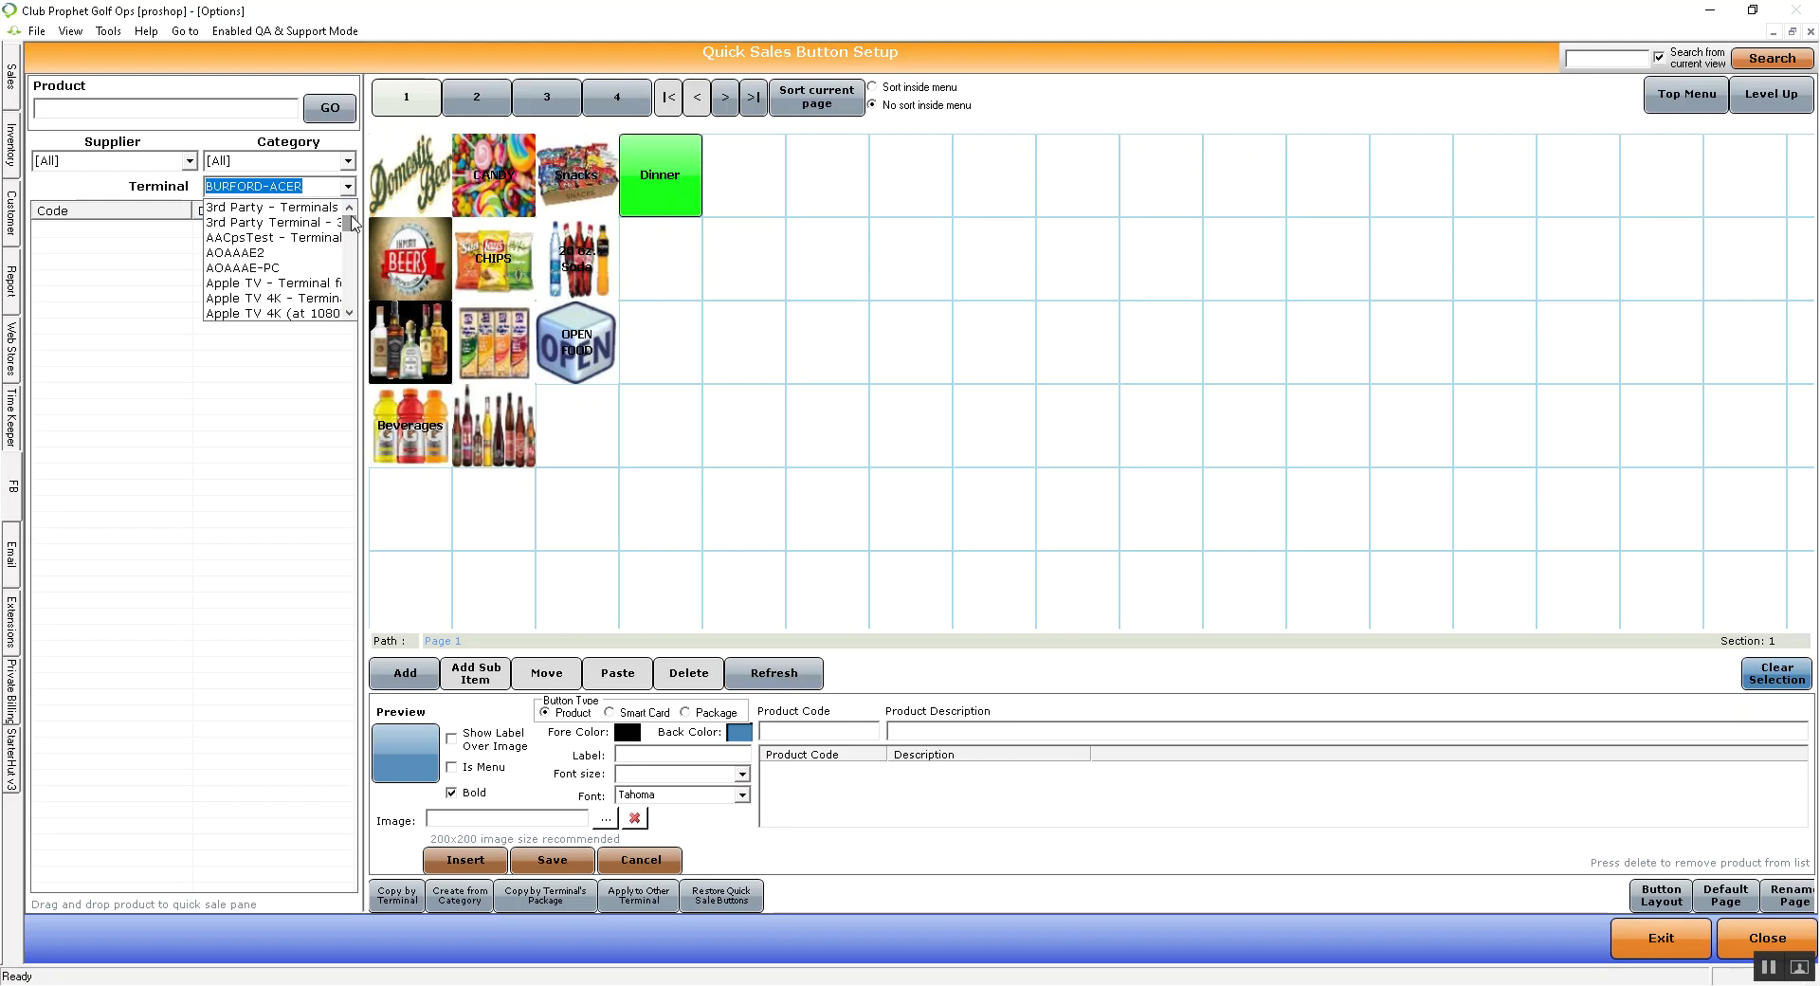
click(316, 239)
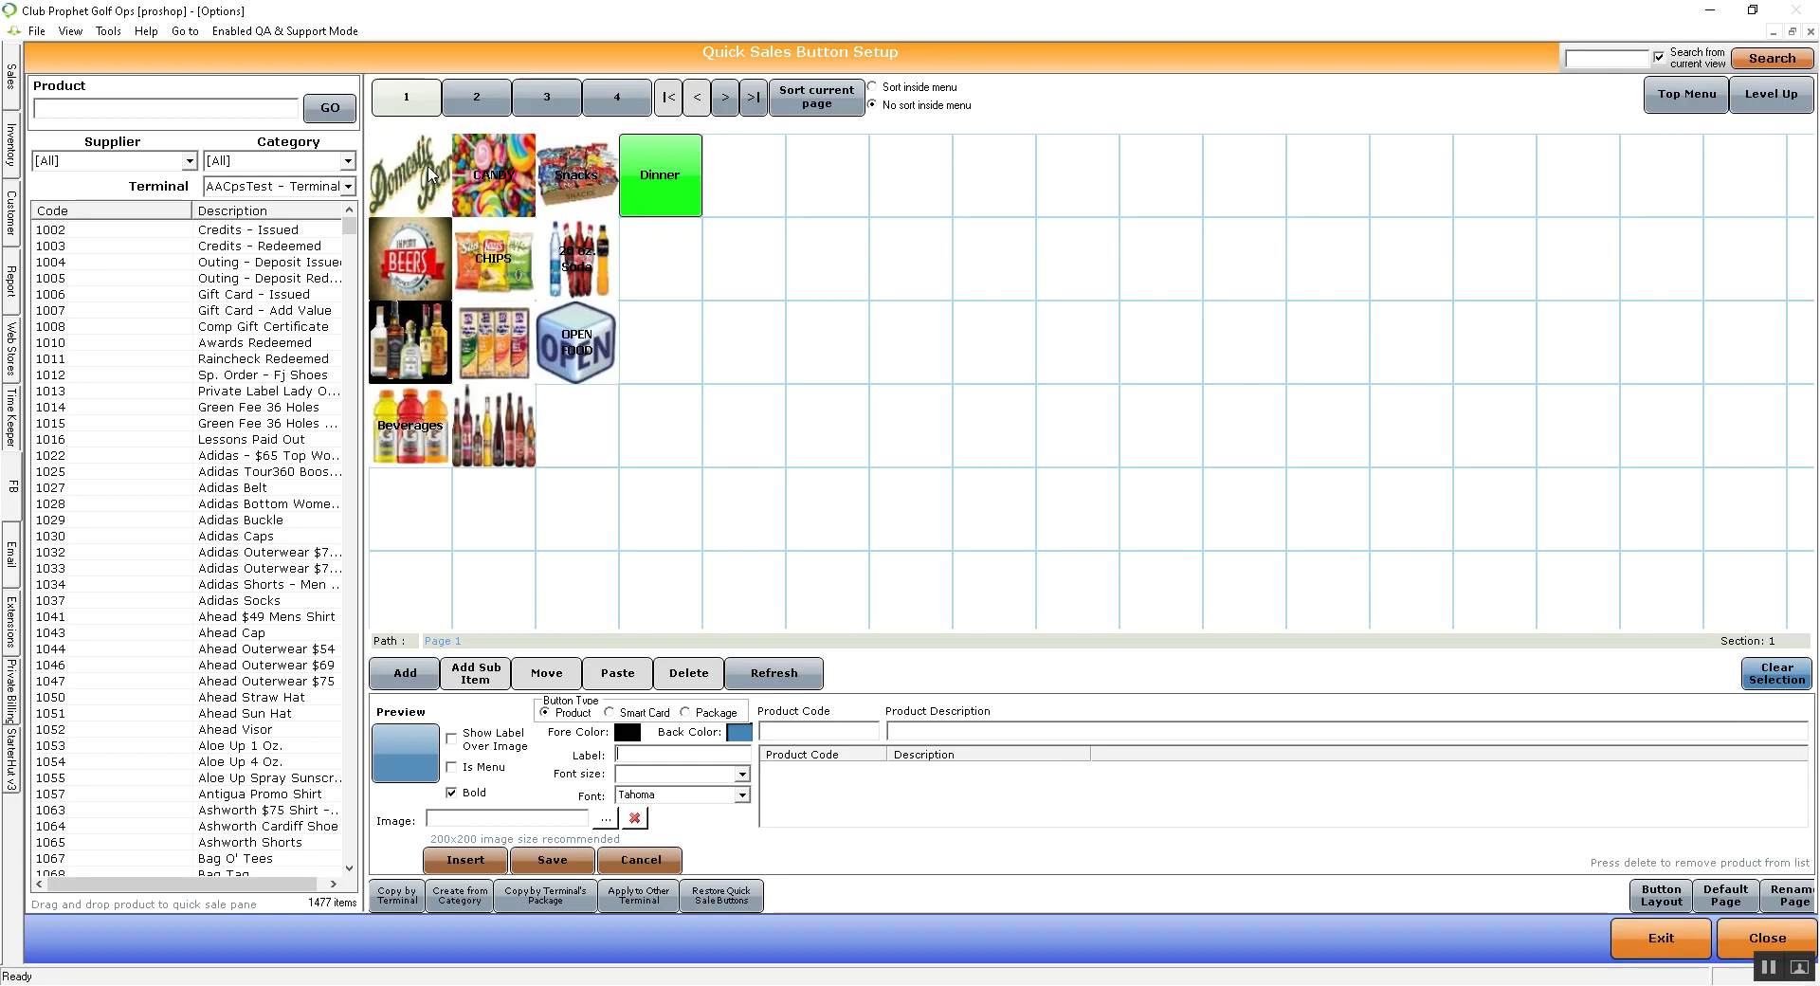
- Filter the product list to the DINNER category
click(159, 114)
click(348, 161)
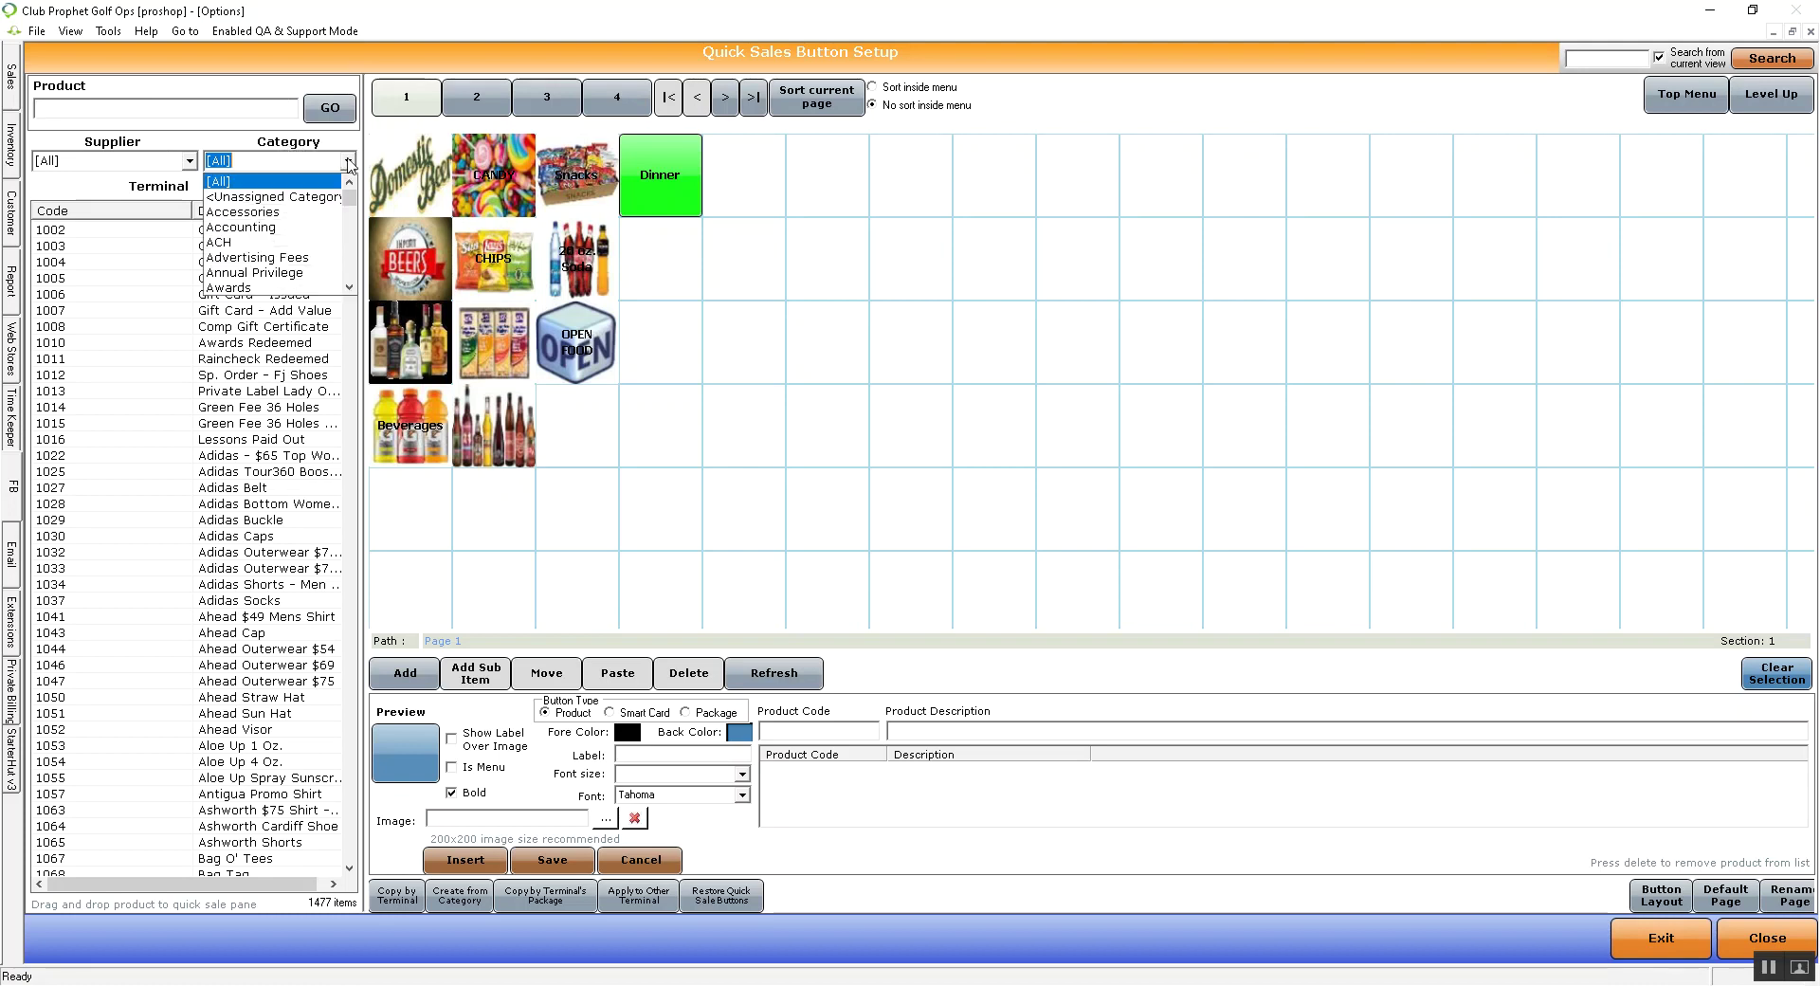
scroll(348, 166, down, 6)
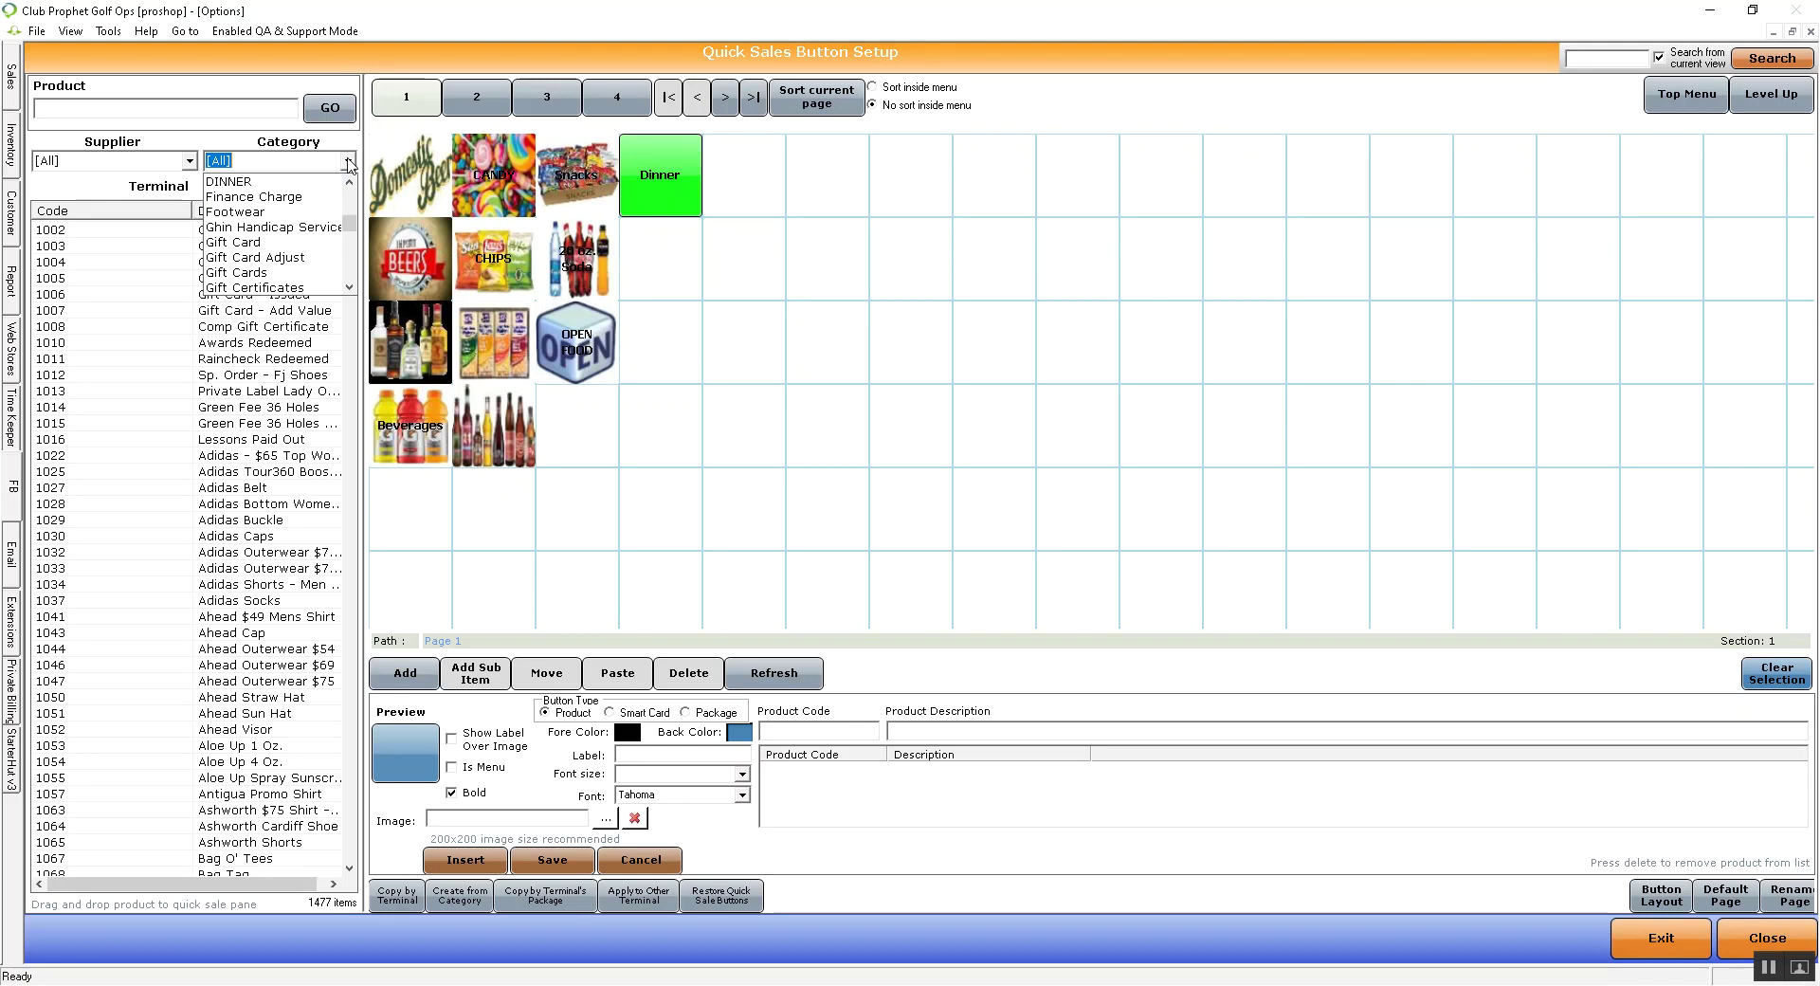
click(271, 183)
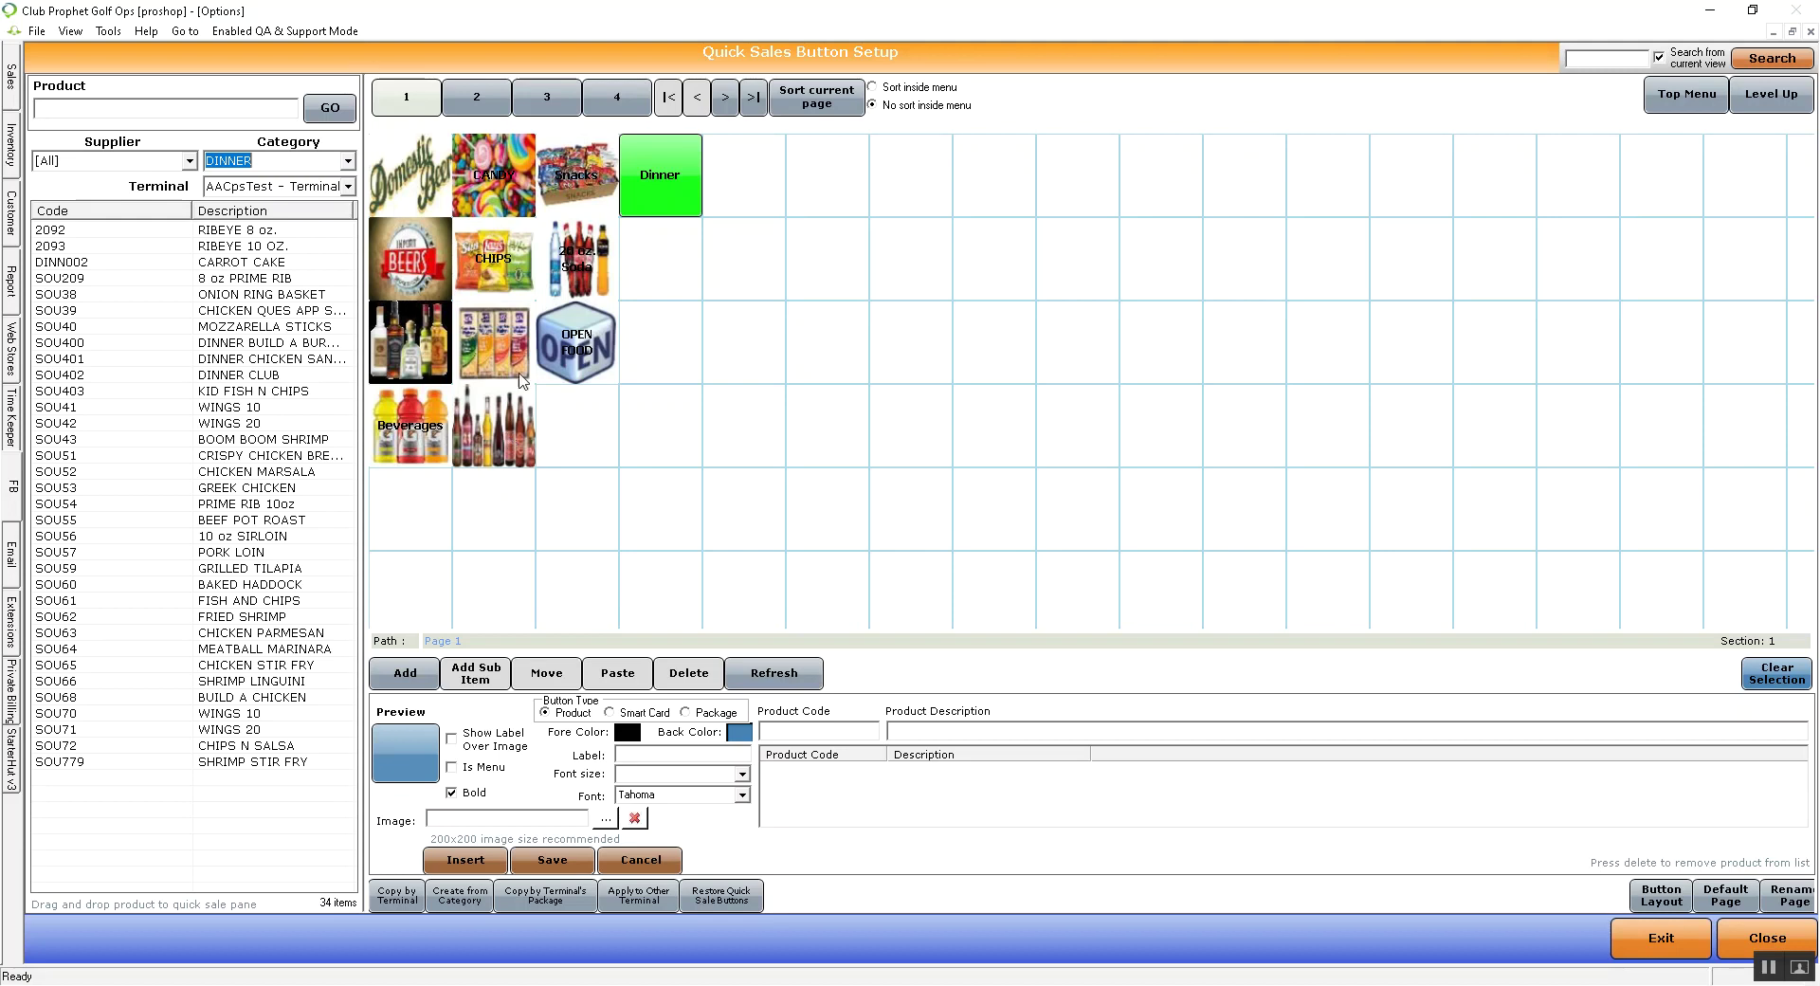
- Open the sub-item level of the green Dinner menu button on page 1
click(672, 182)
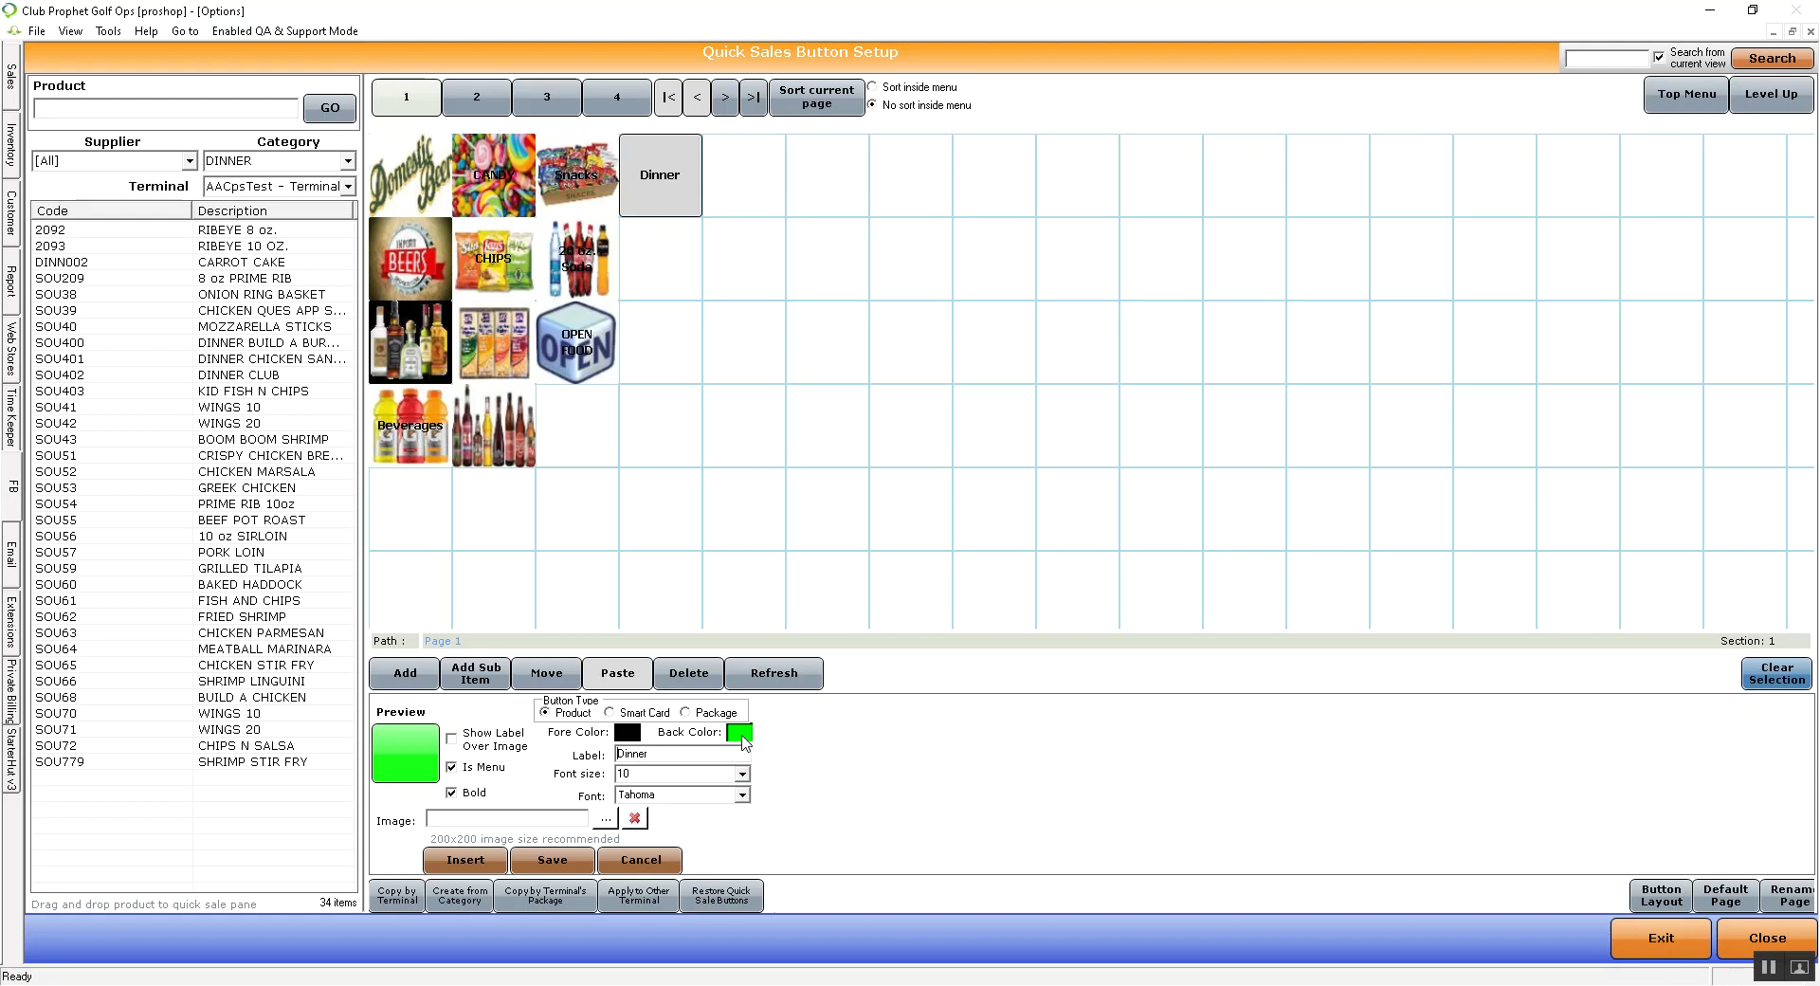
double_click(632, 753)
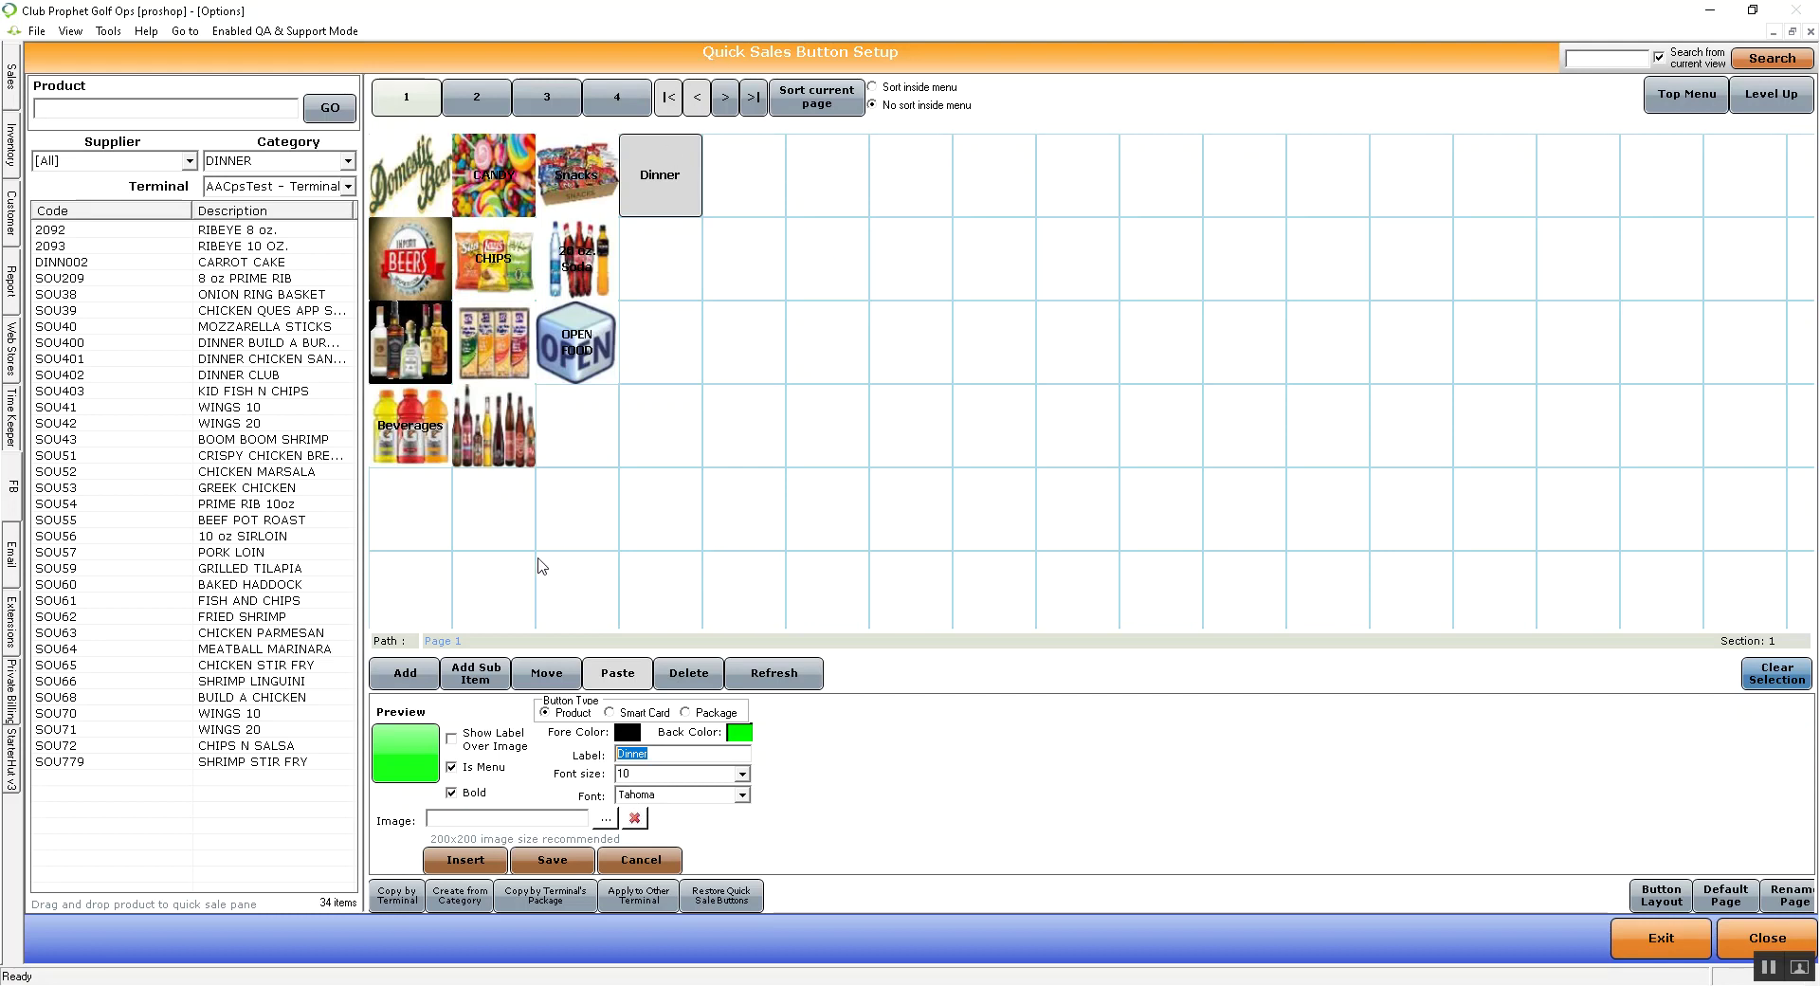
click(491, 676)
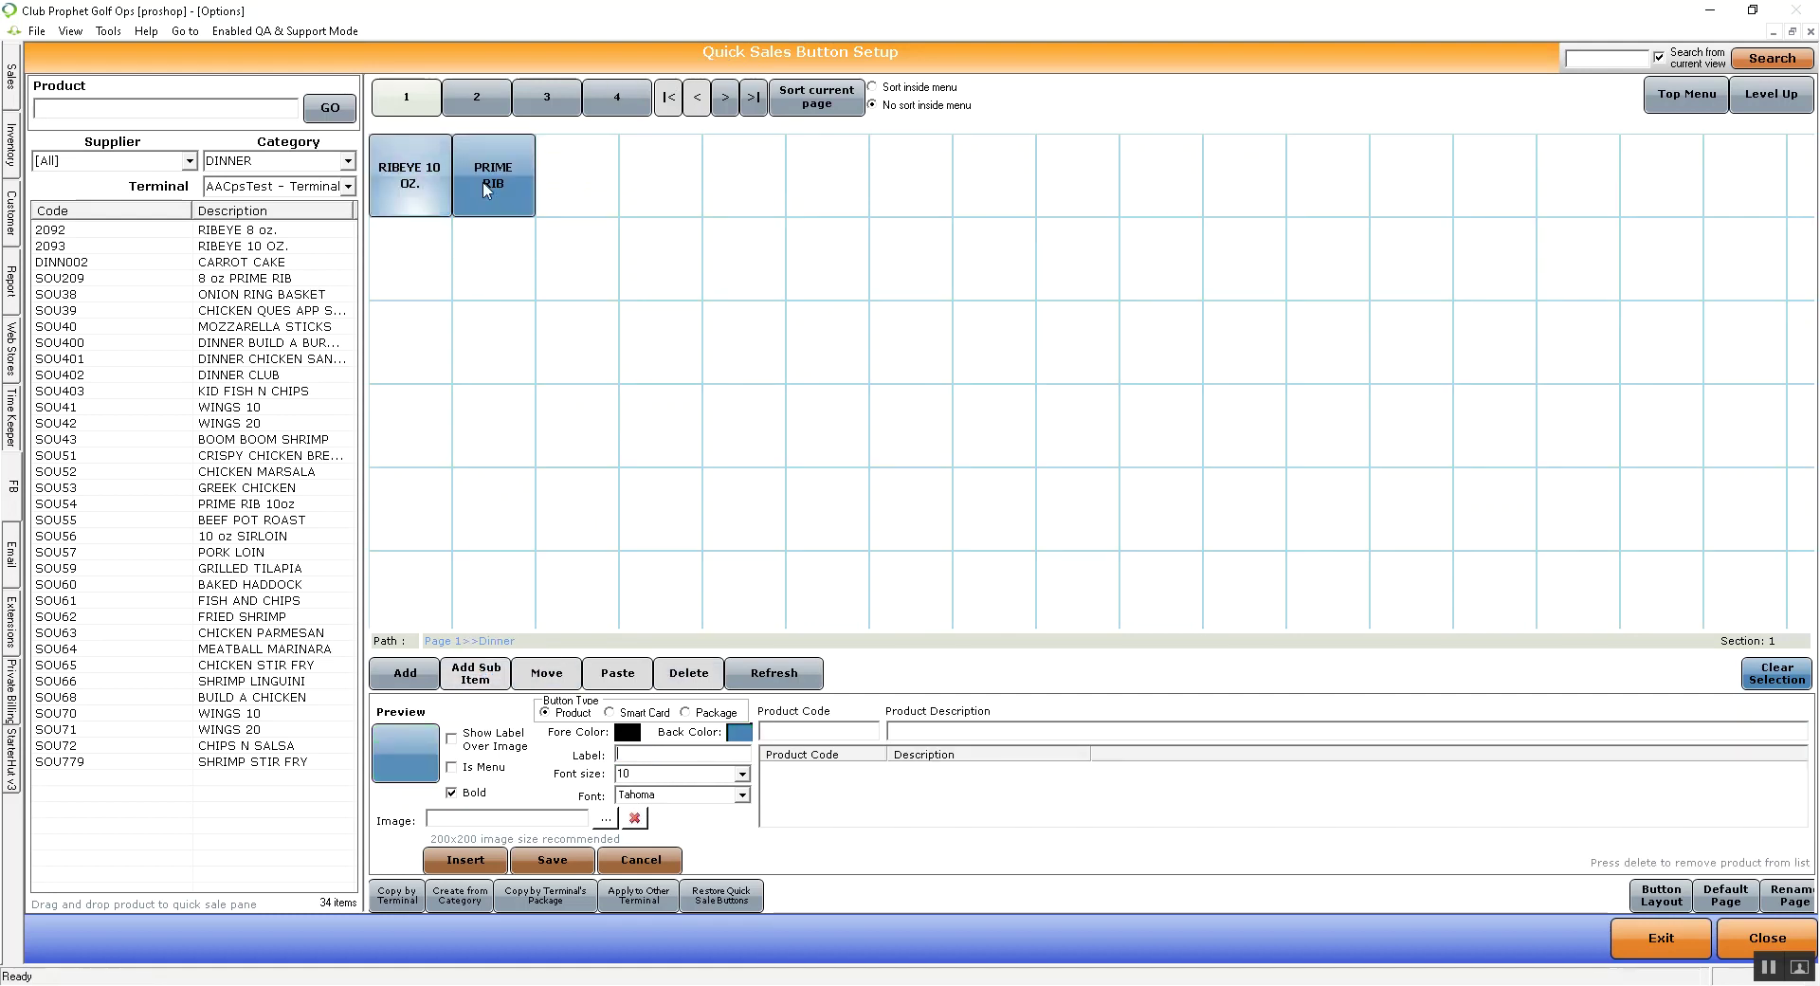
- Place the 8 oz PRIME RIB product as a button in the empty cell below RIBEYE 10 OZ
click(281, 286)
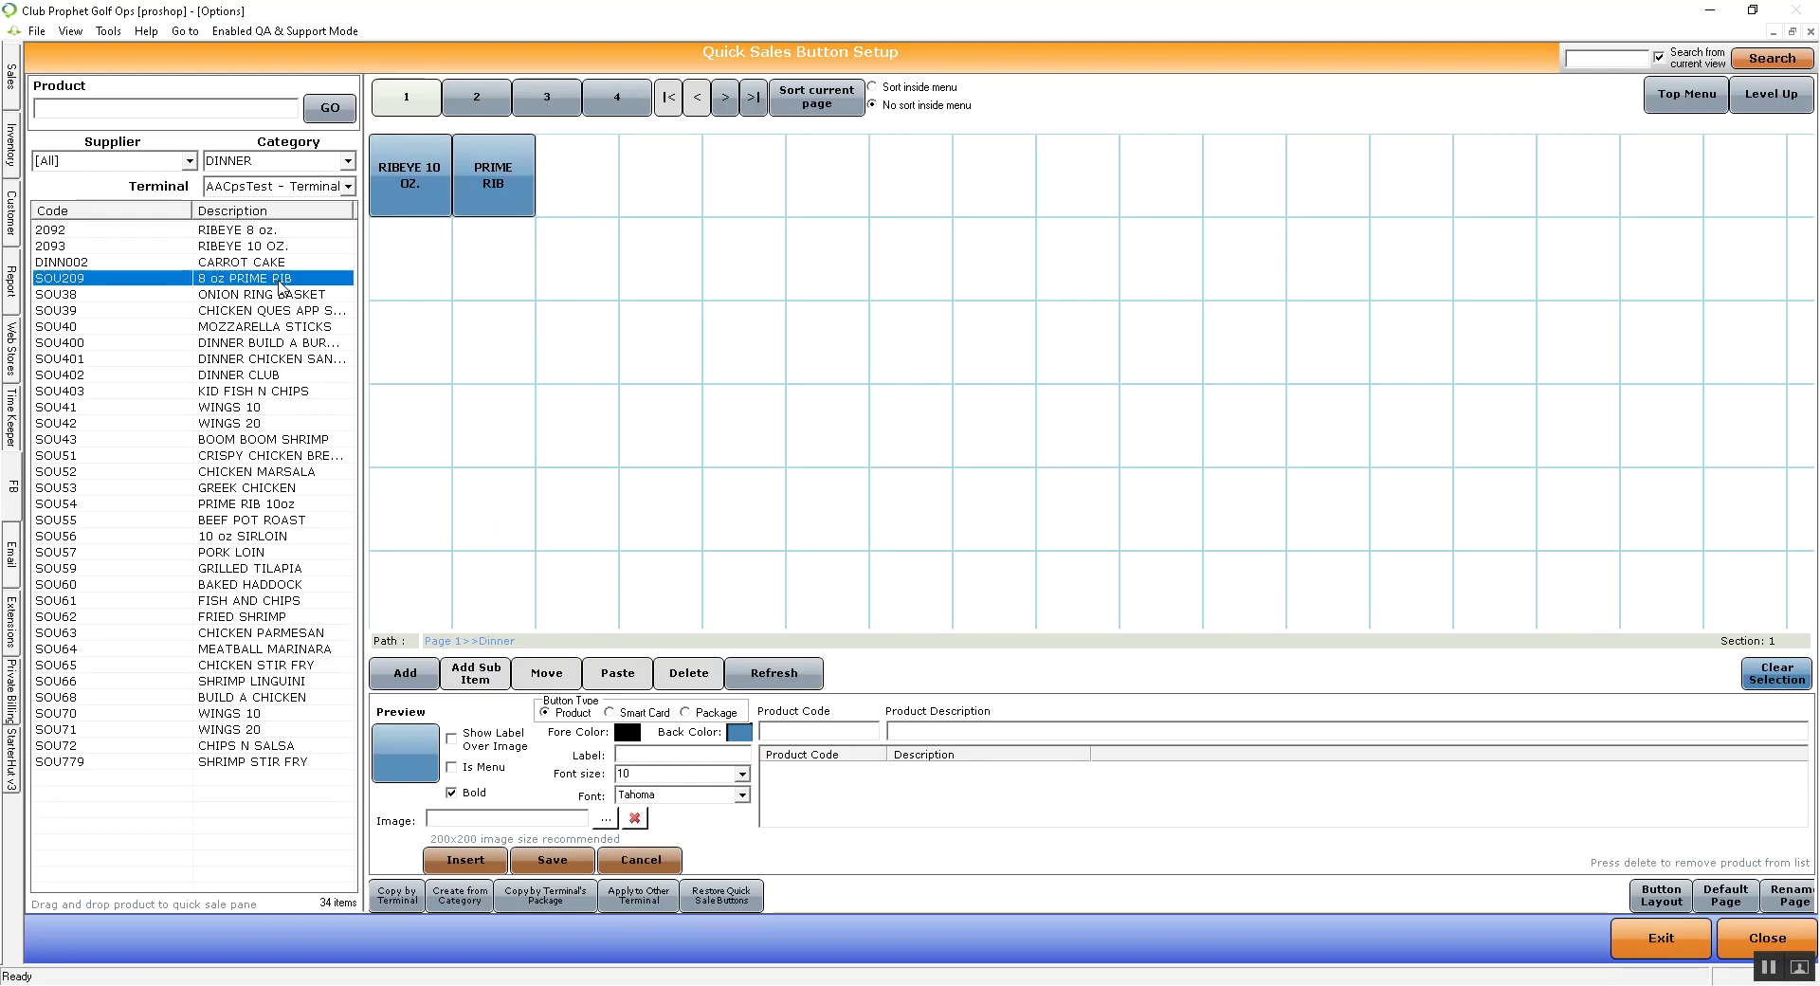
drag(281, 286, 440, 263)
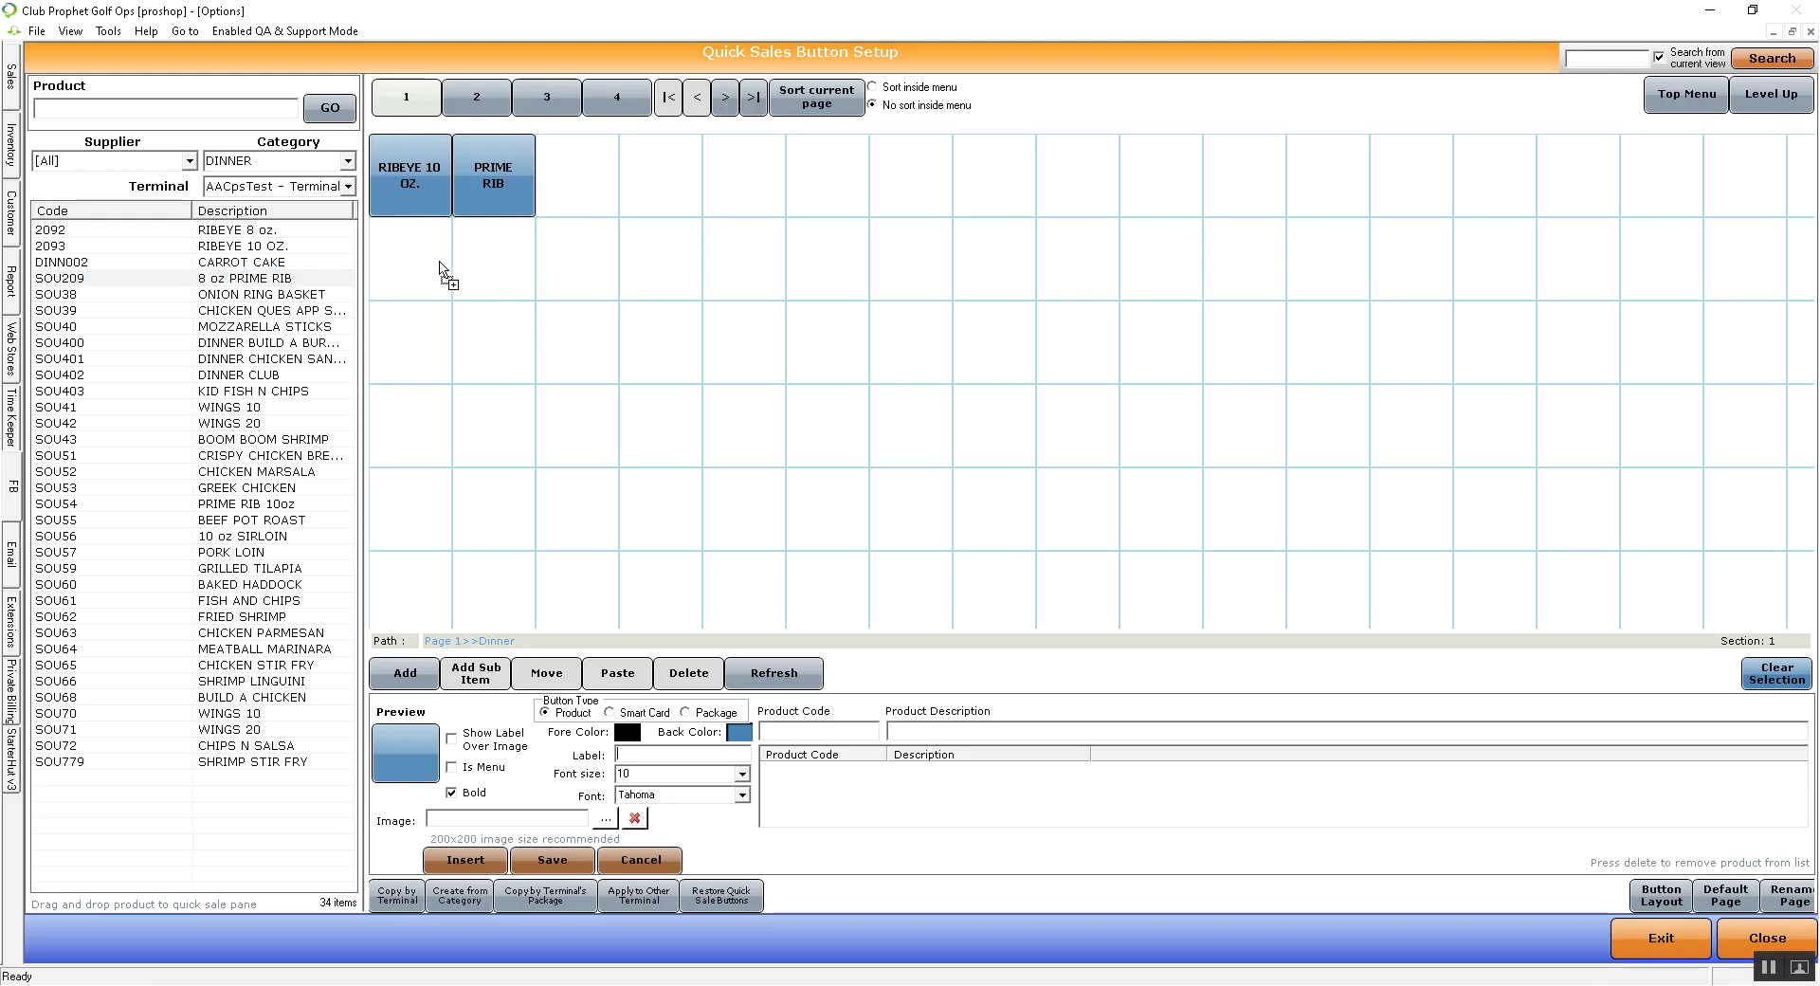
drag(438, 269, 440, 270)
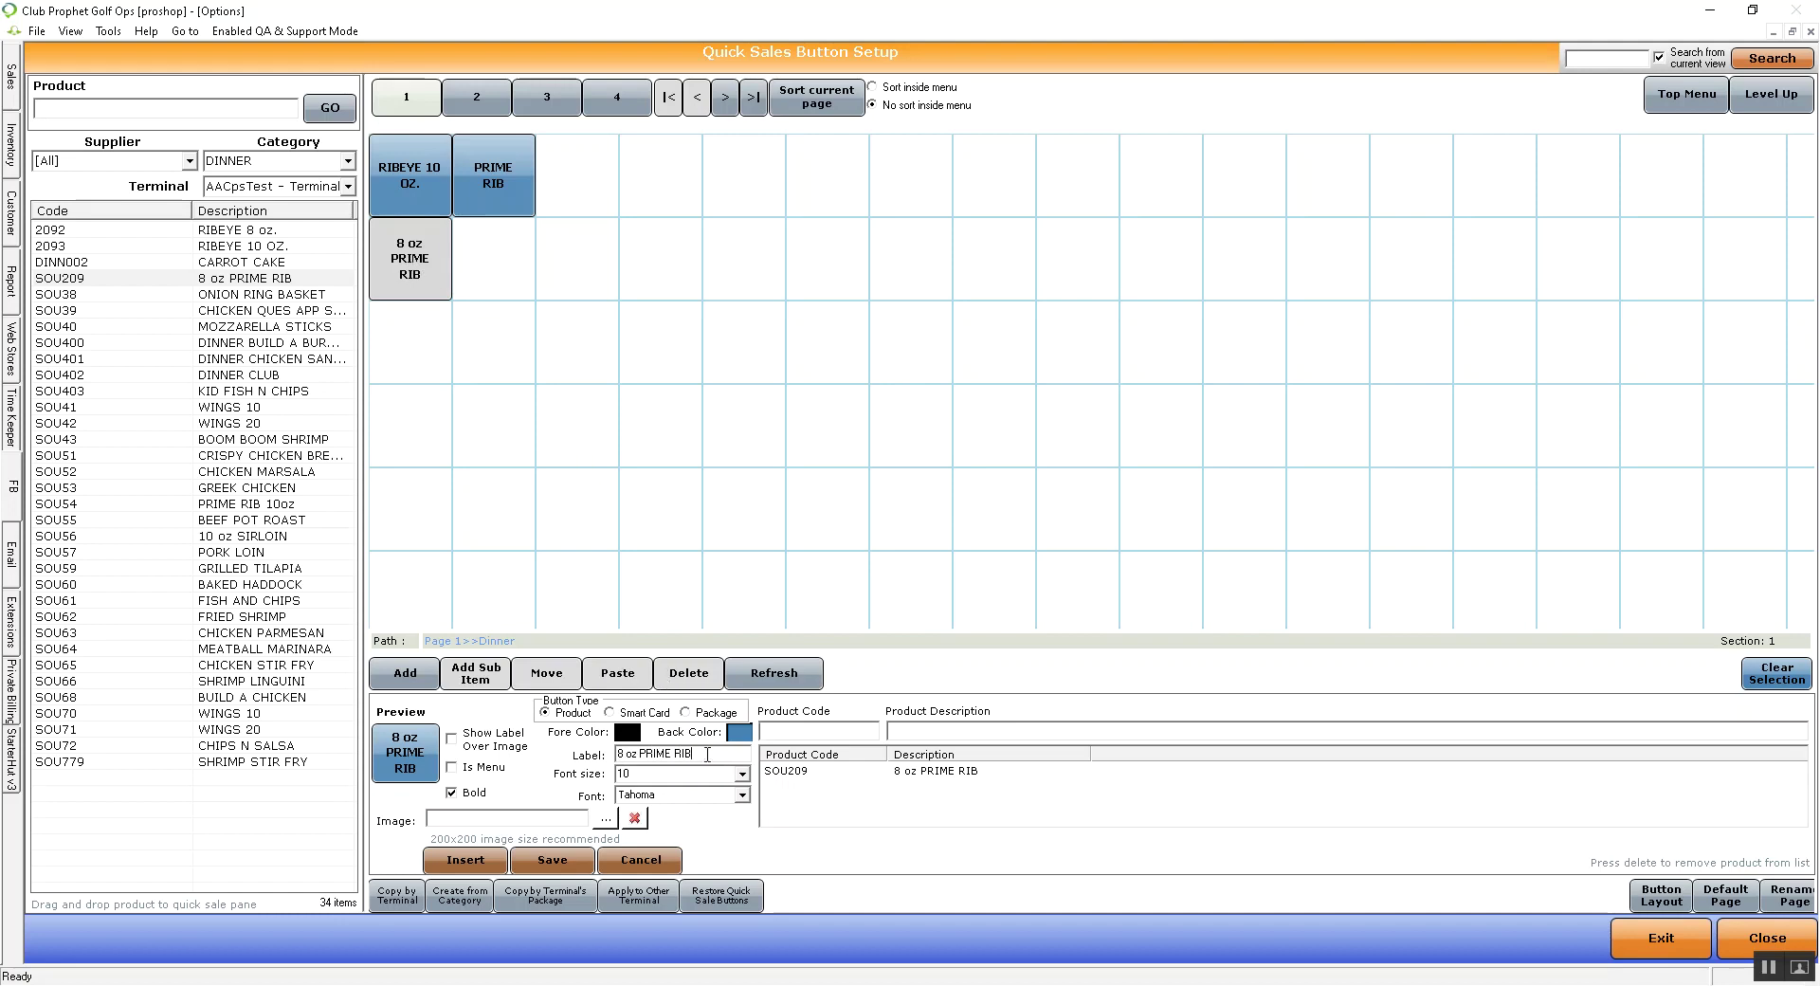
- Give the 8 oz PRIME RIB button a cyan back color and font size 11, and save it
drag(707, 754, 574, 755)
click(729, 733)
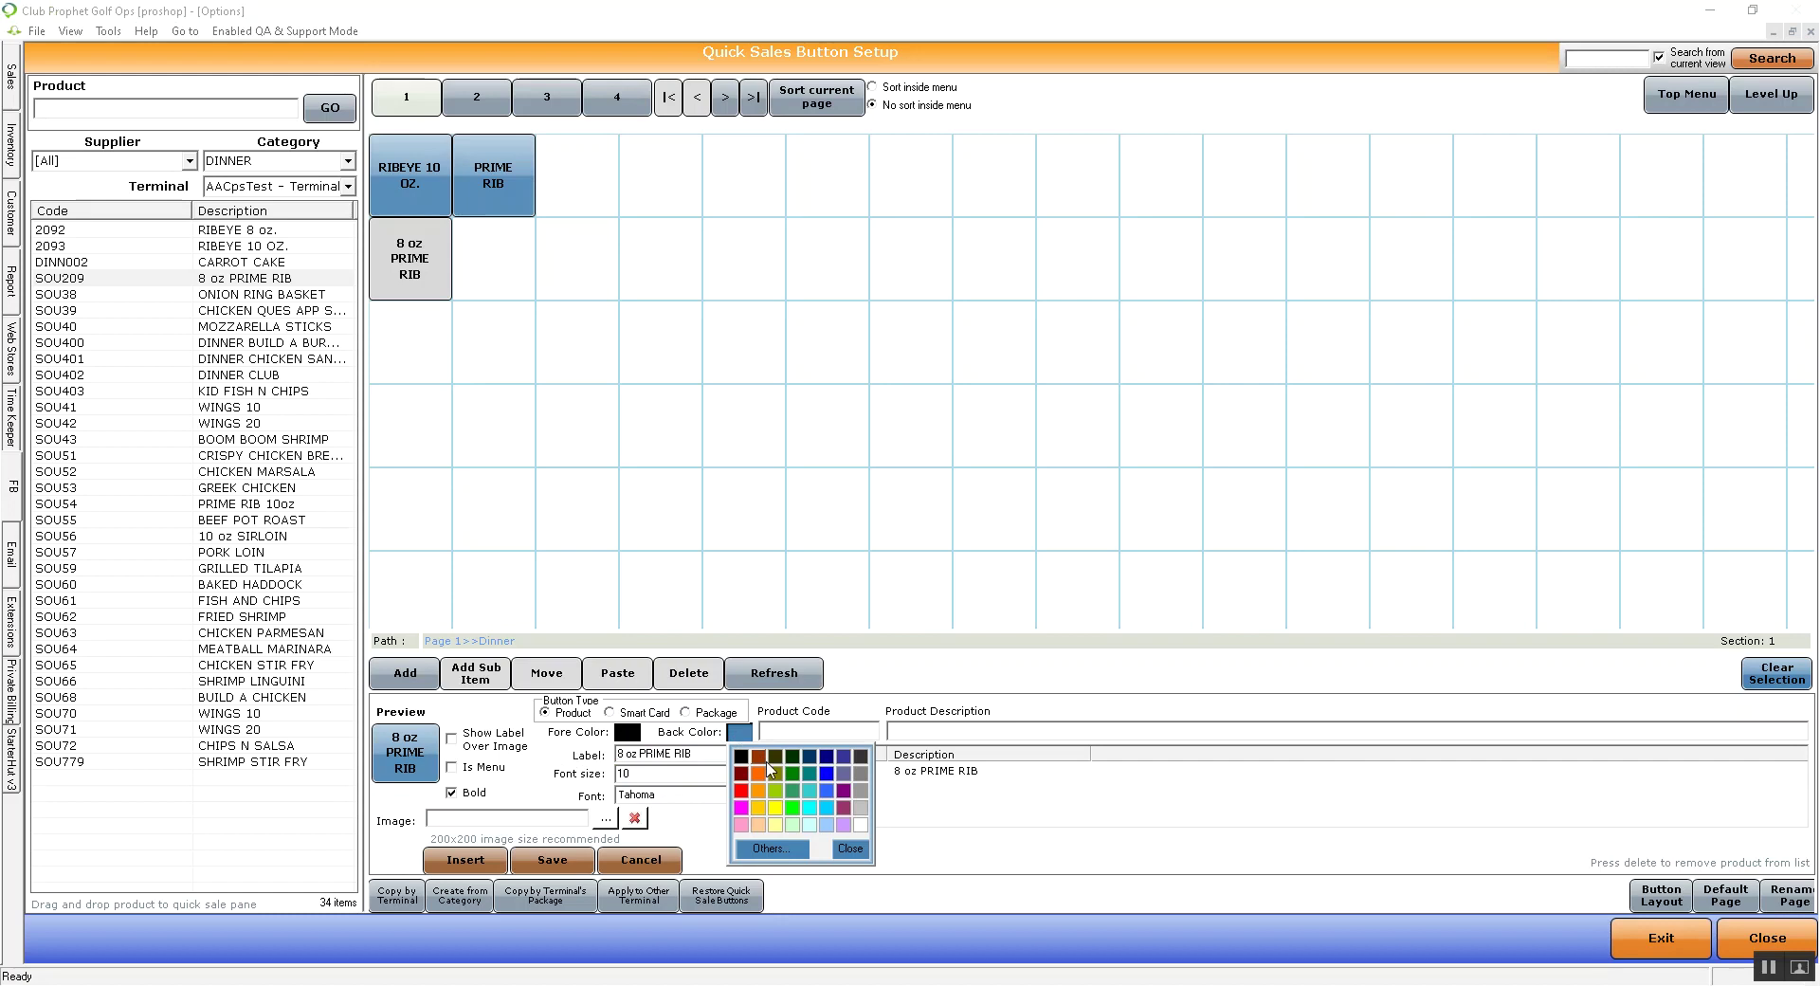
click(813, 811)
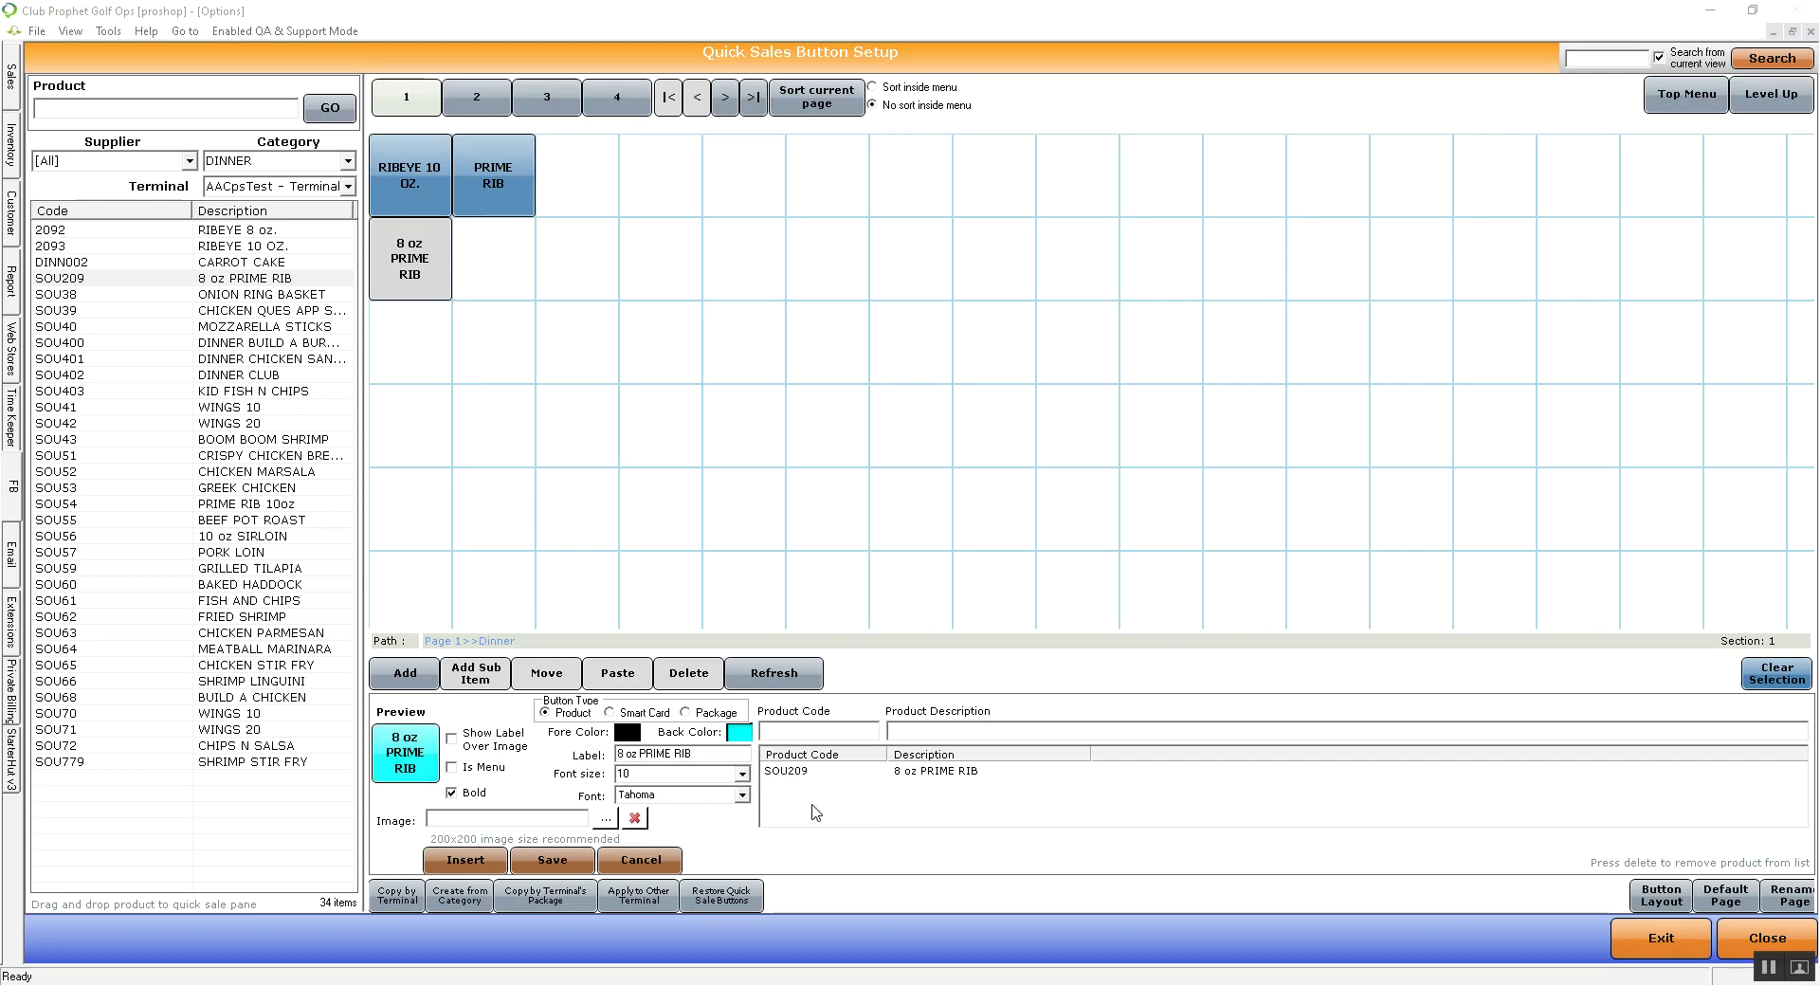
click(743, 775)
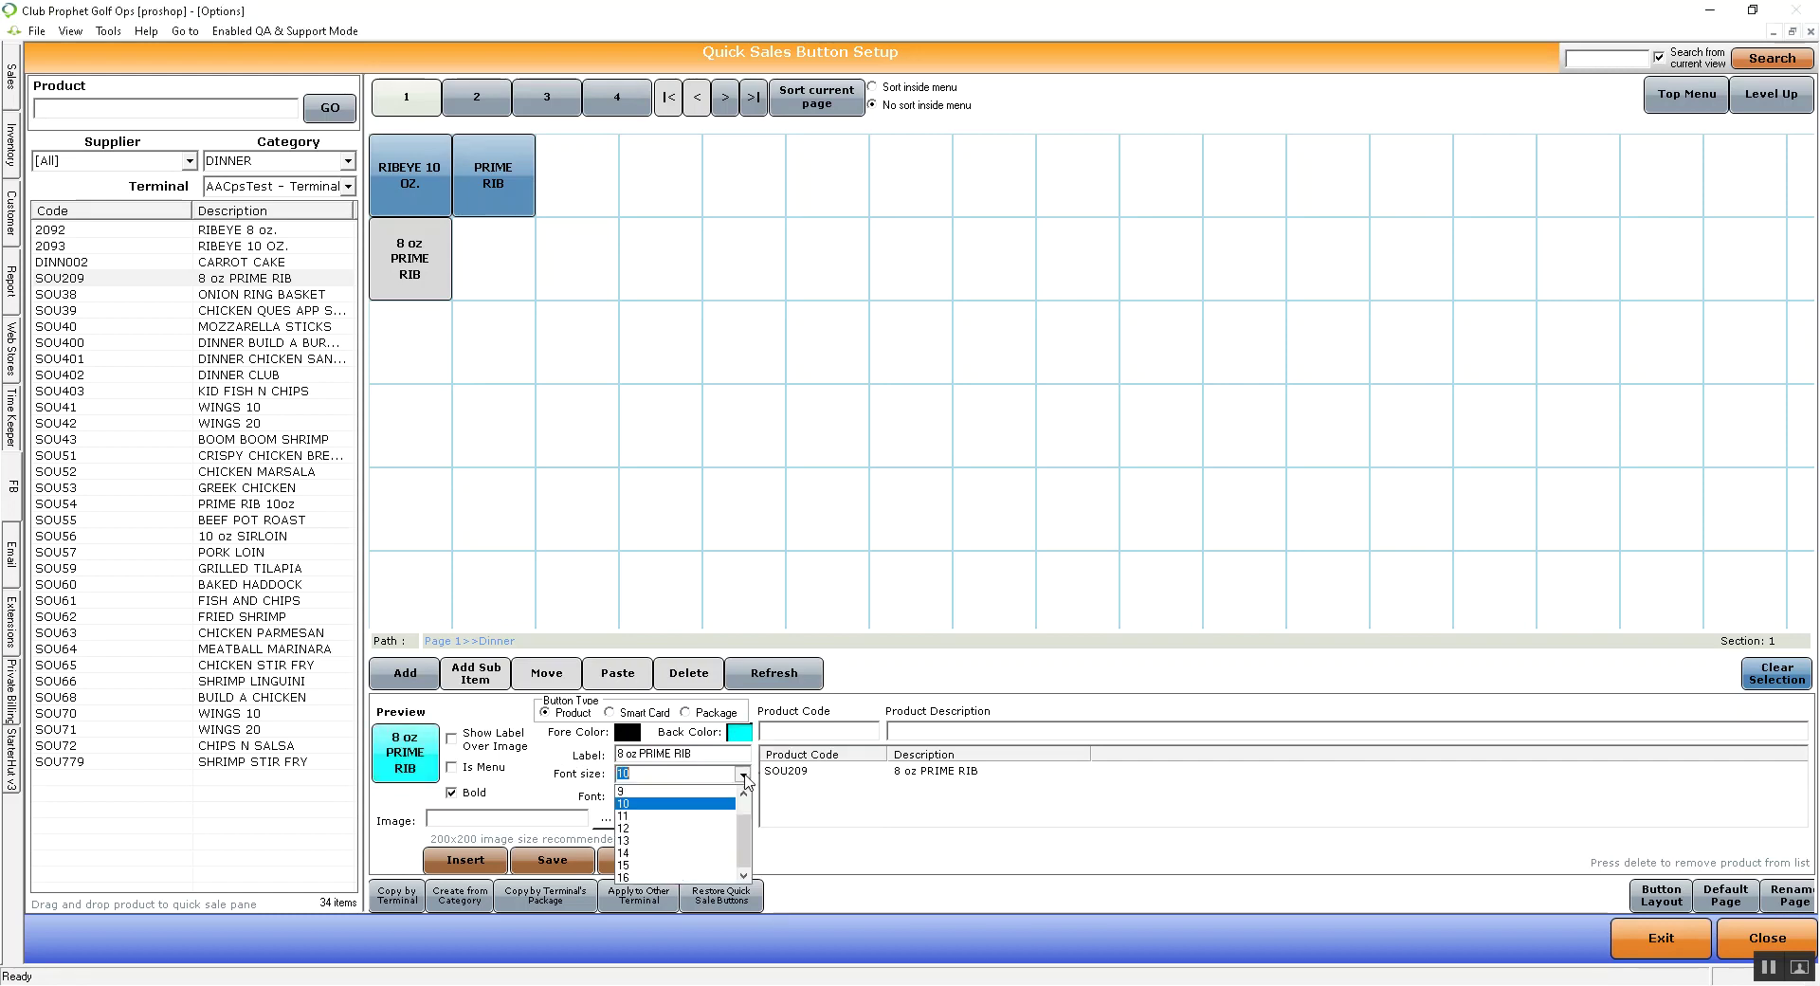
click(702, 815)
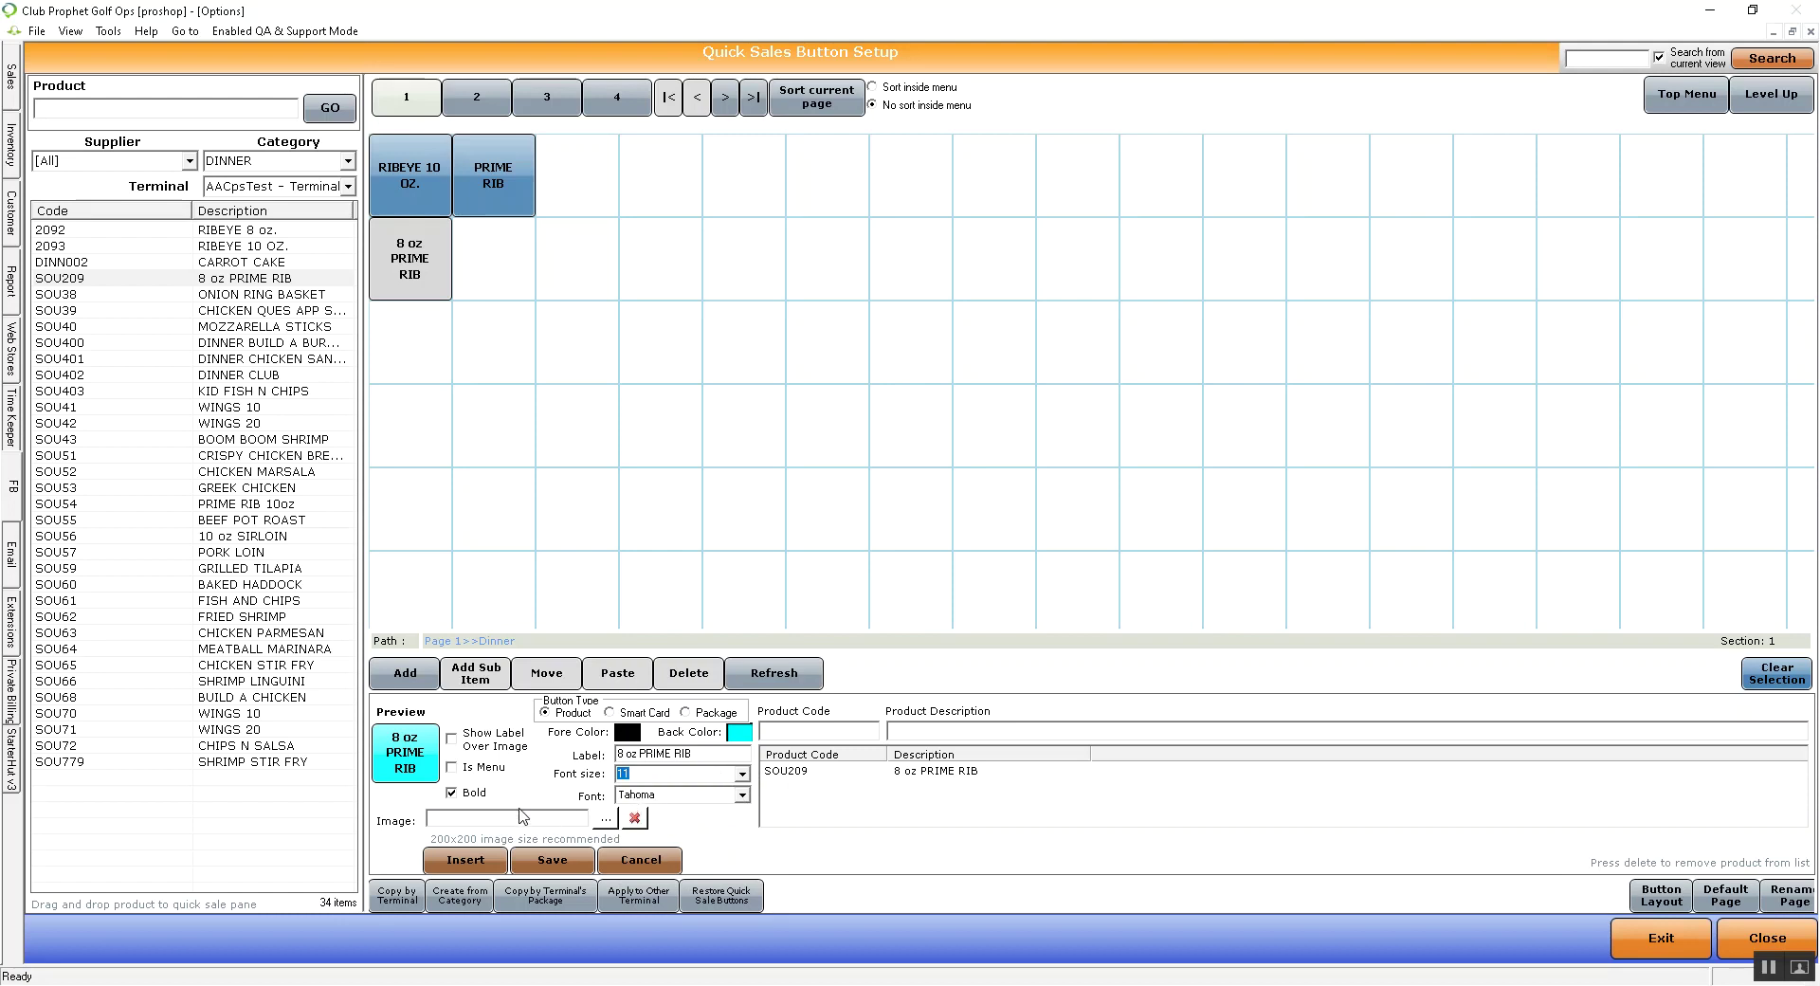
click(554, 862)
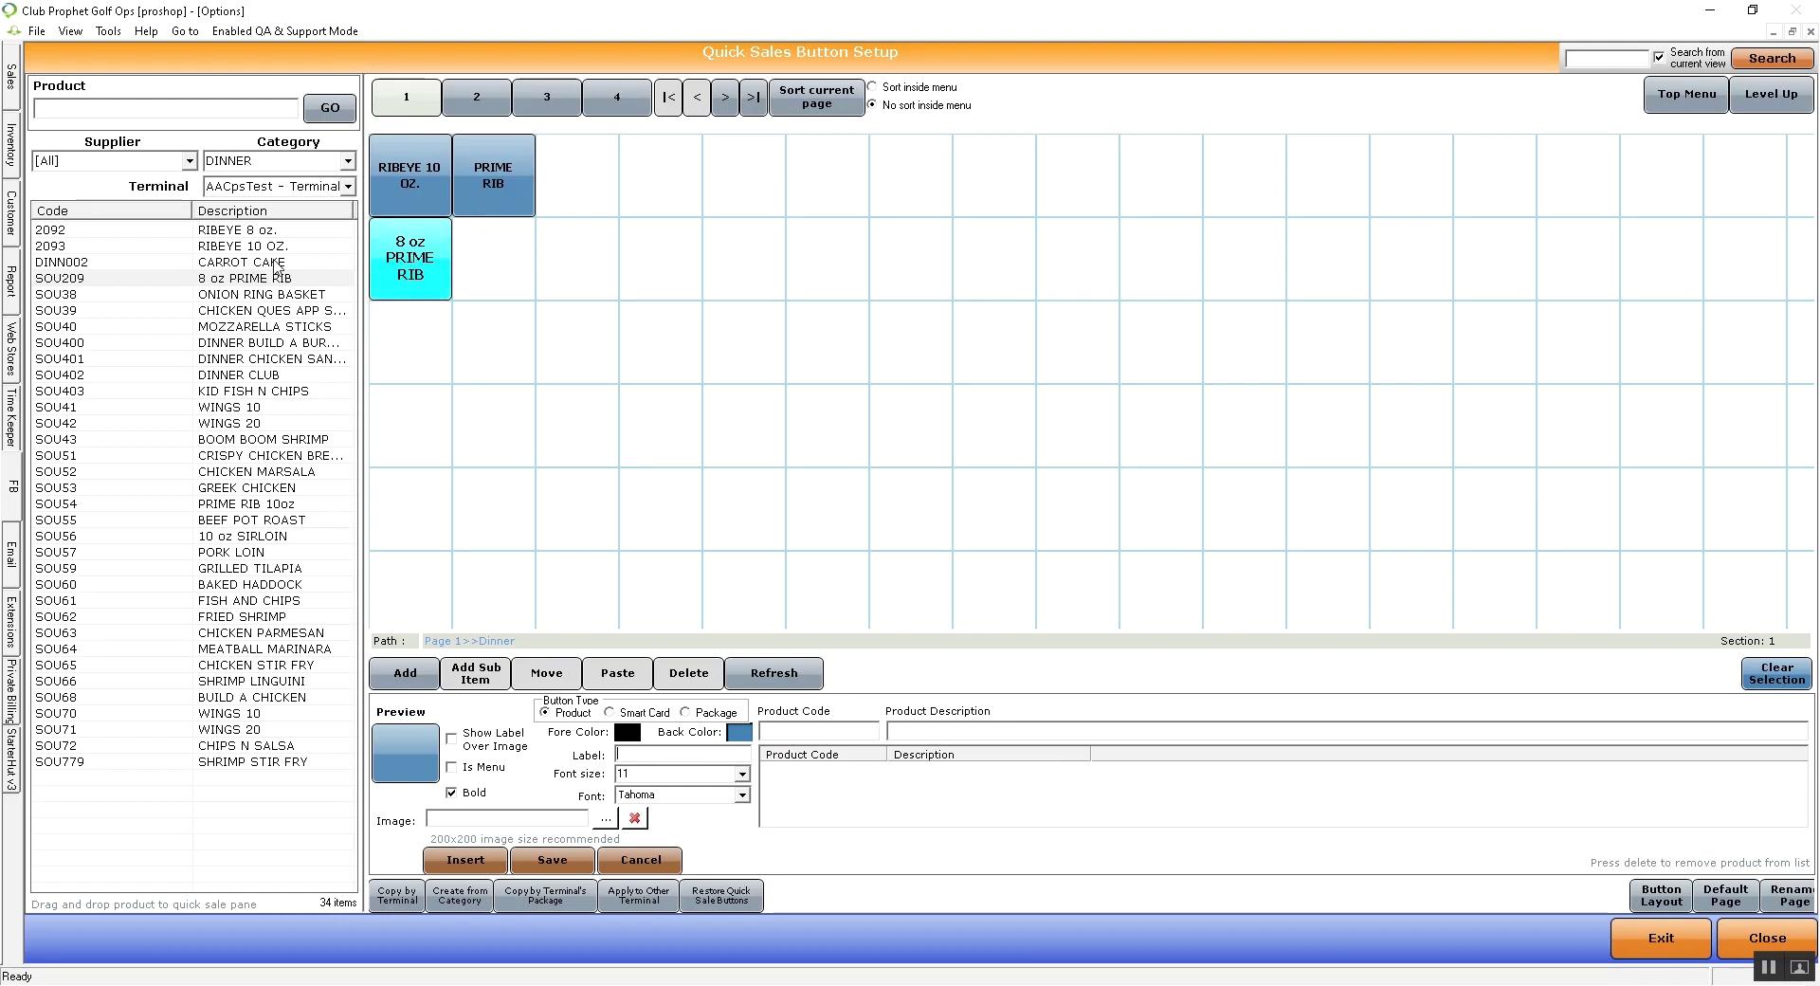
- Move the 8 oz PRIME RIB button to the empty cell directly below PRIME RIB
click(415, 269)
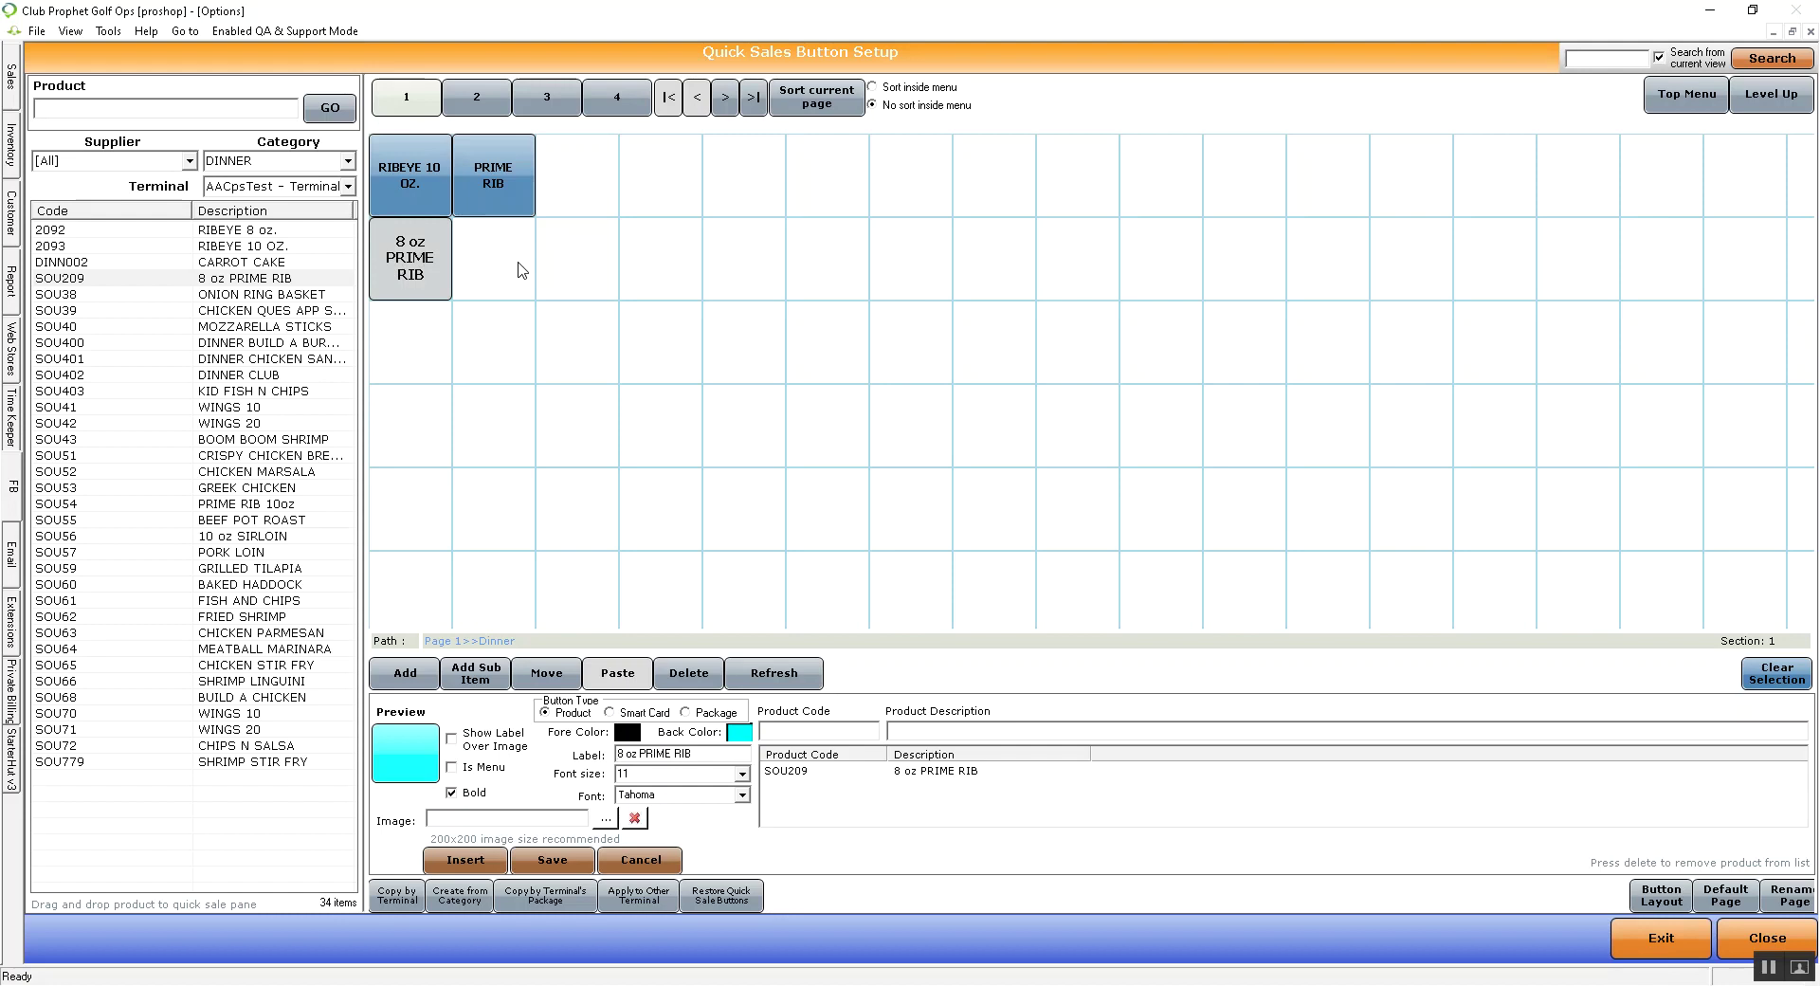
right_click(409, 258)
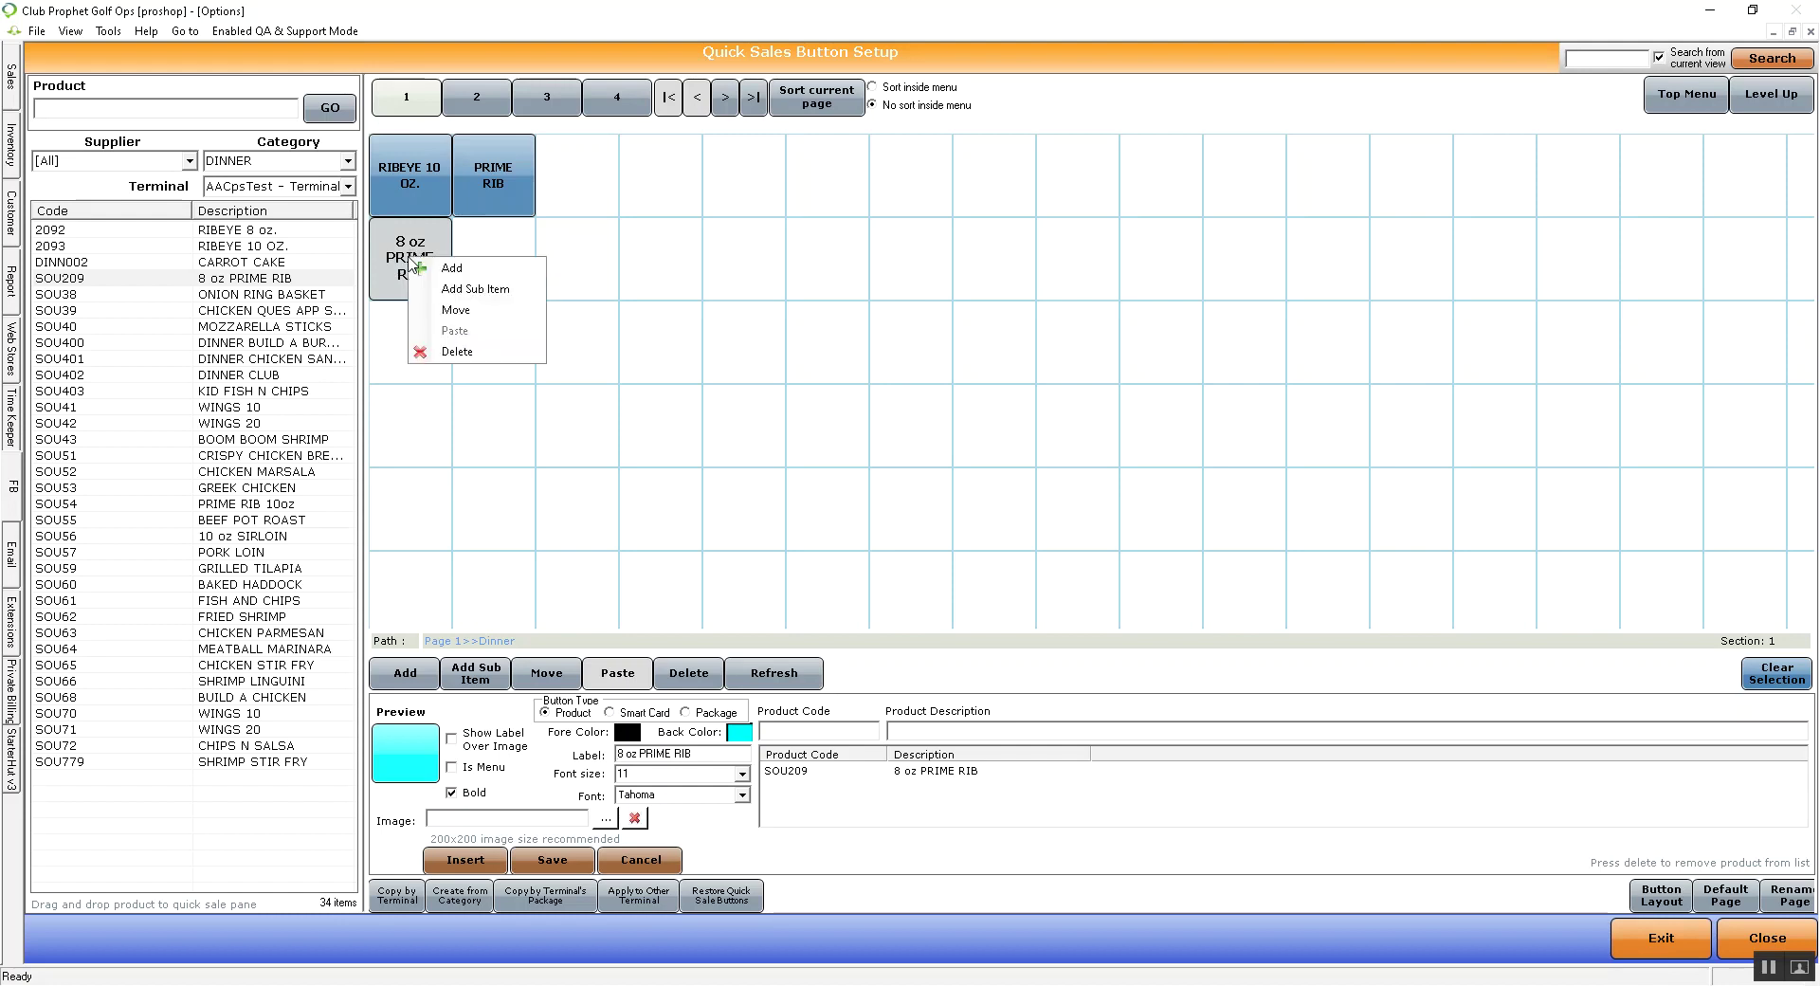
click(488, 310)
click(501, 272)
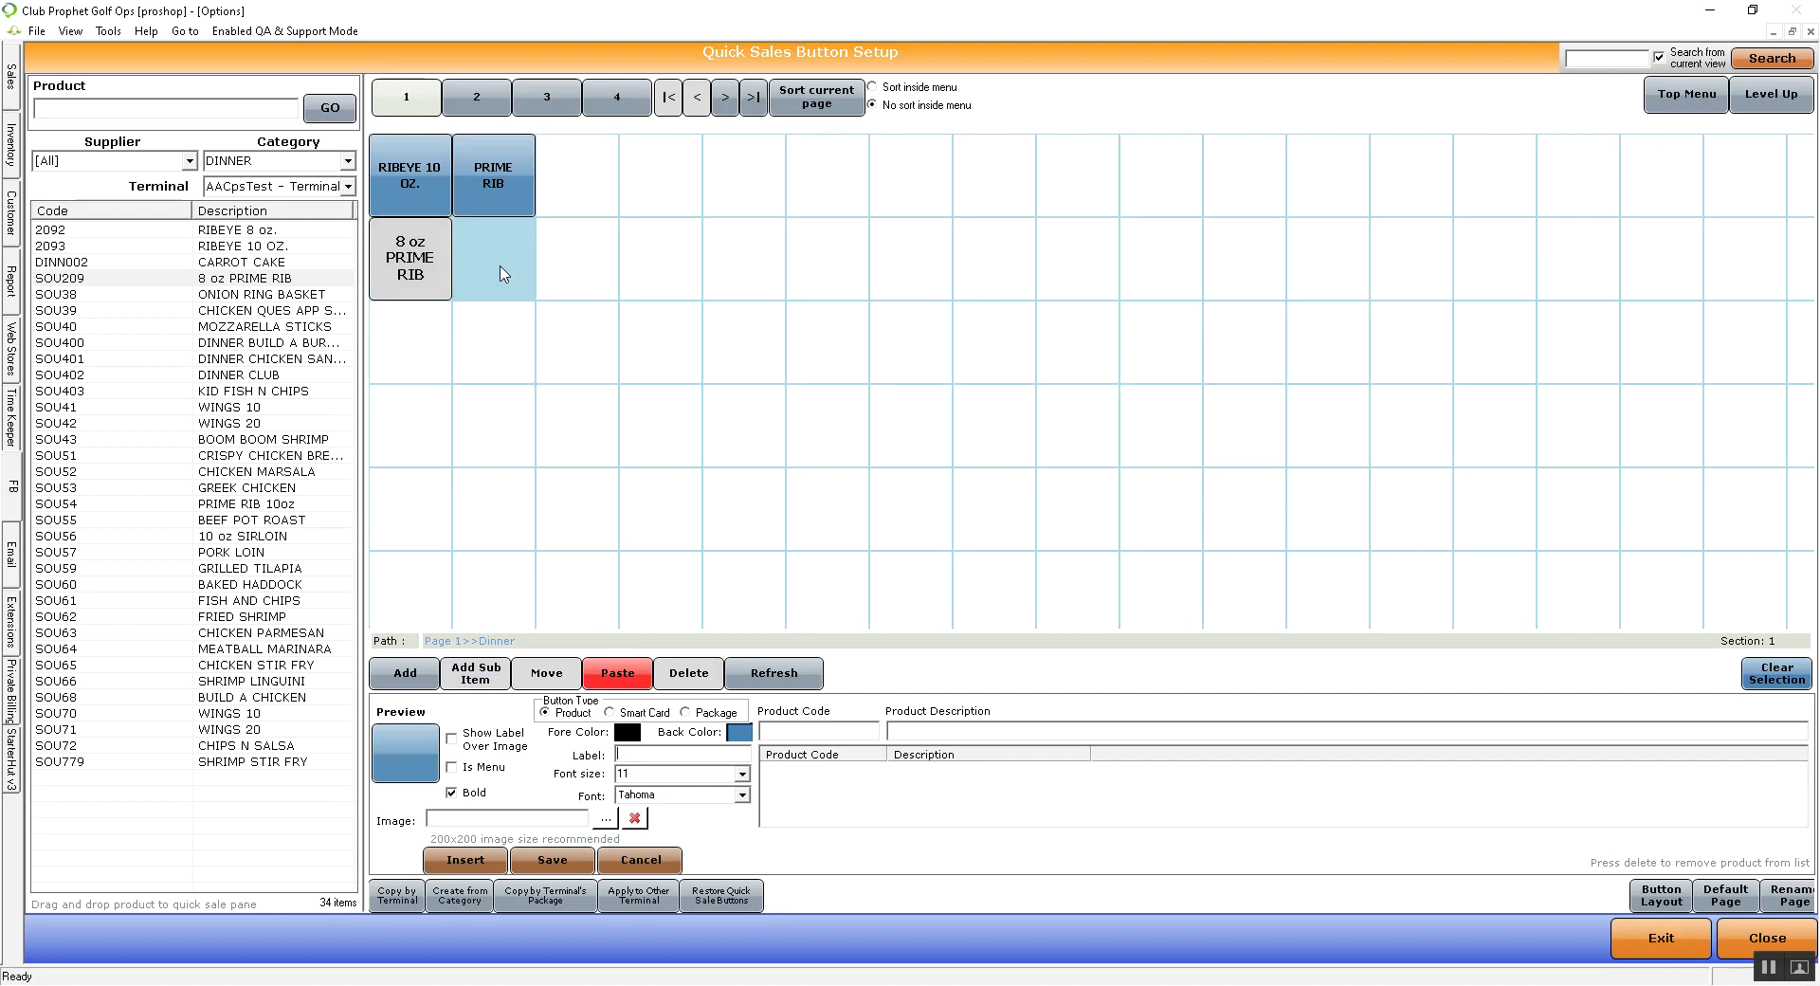
right_click(502, 273)
click(545, 341)
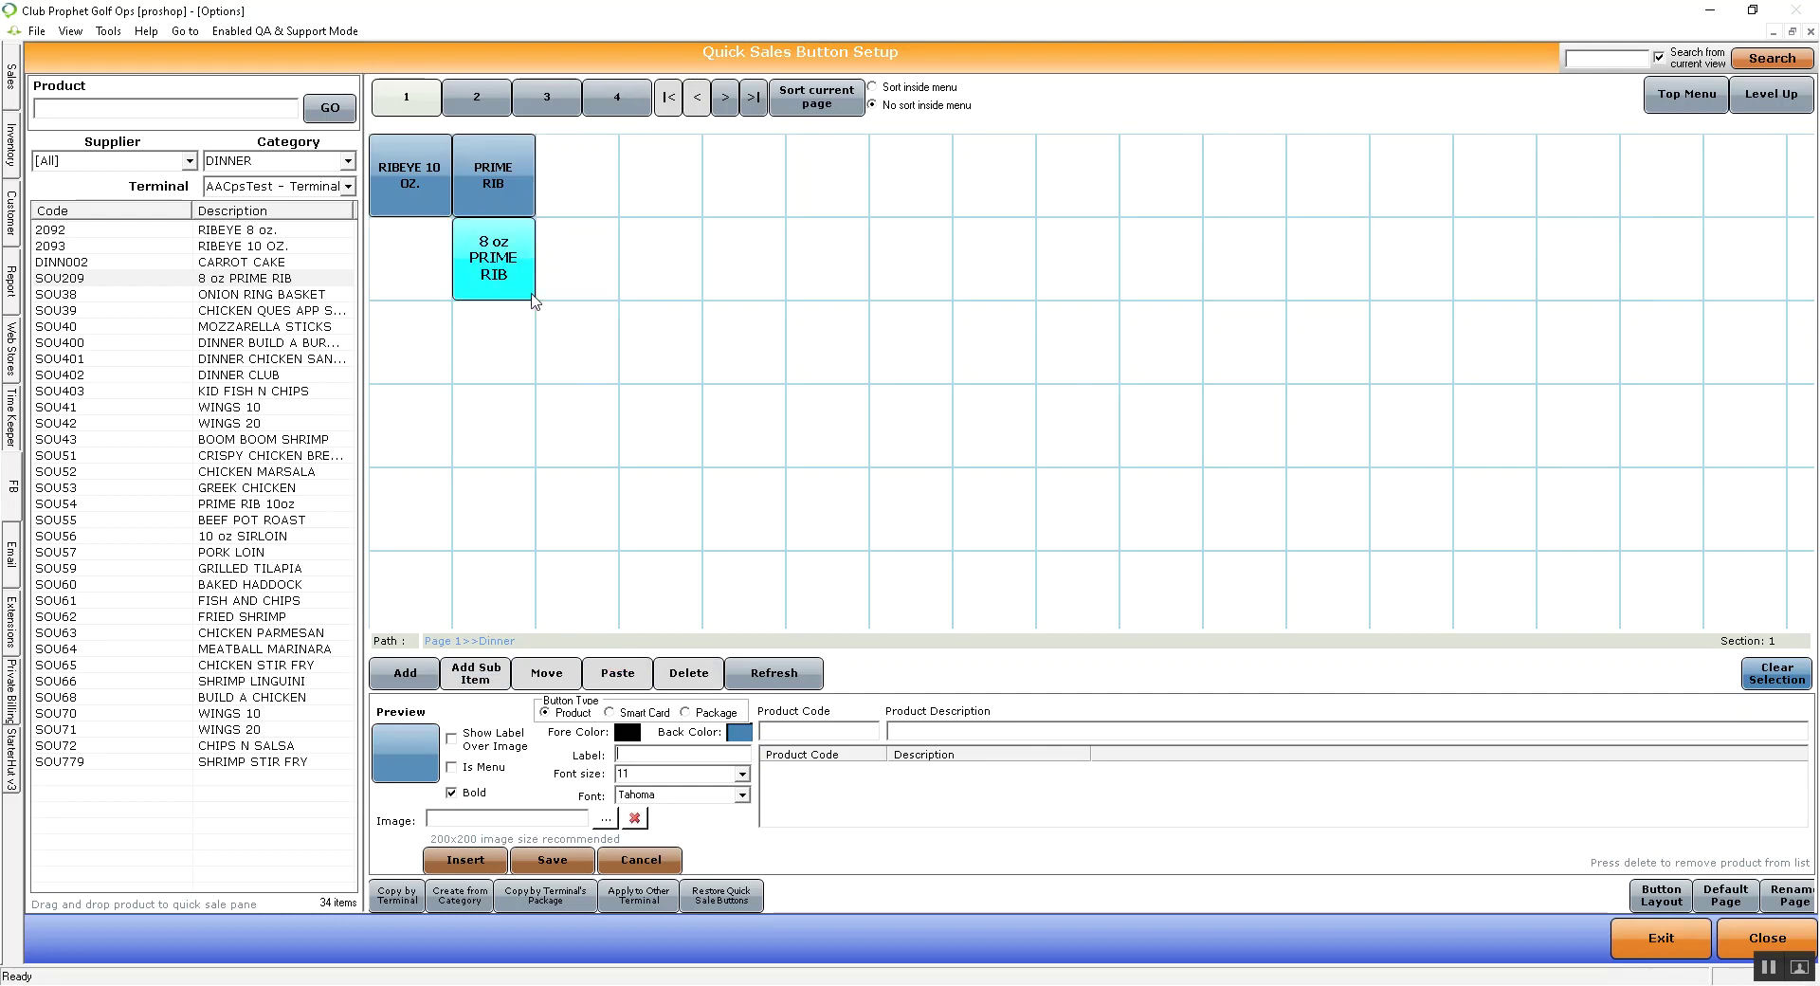
- Return to the top level of page 1 and save a new button labelled "page" beside Dinner
click(507, 265)
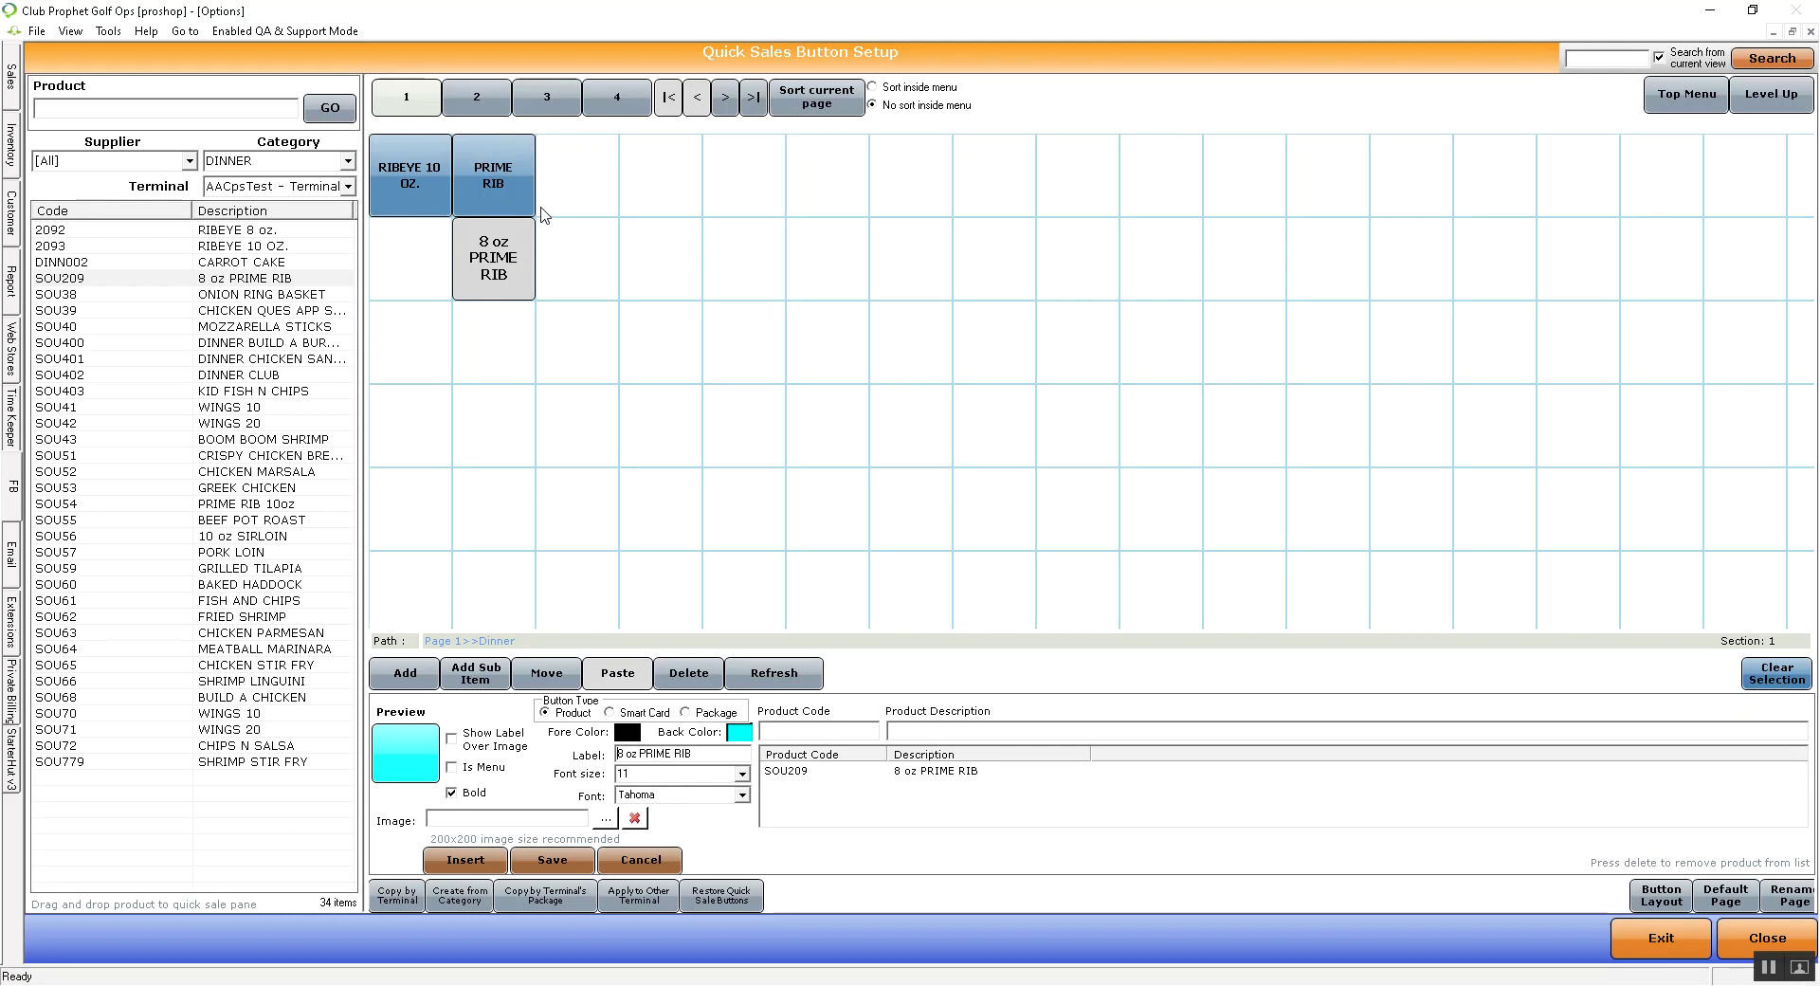
click(1720, 105)
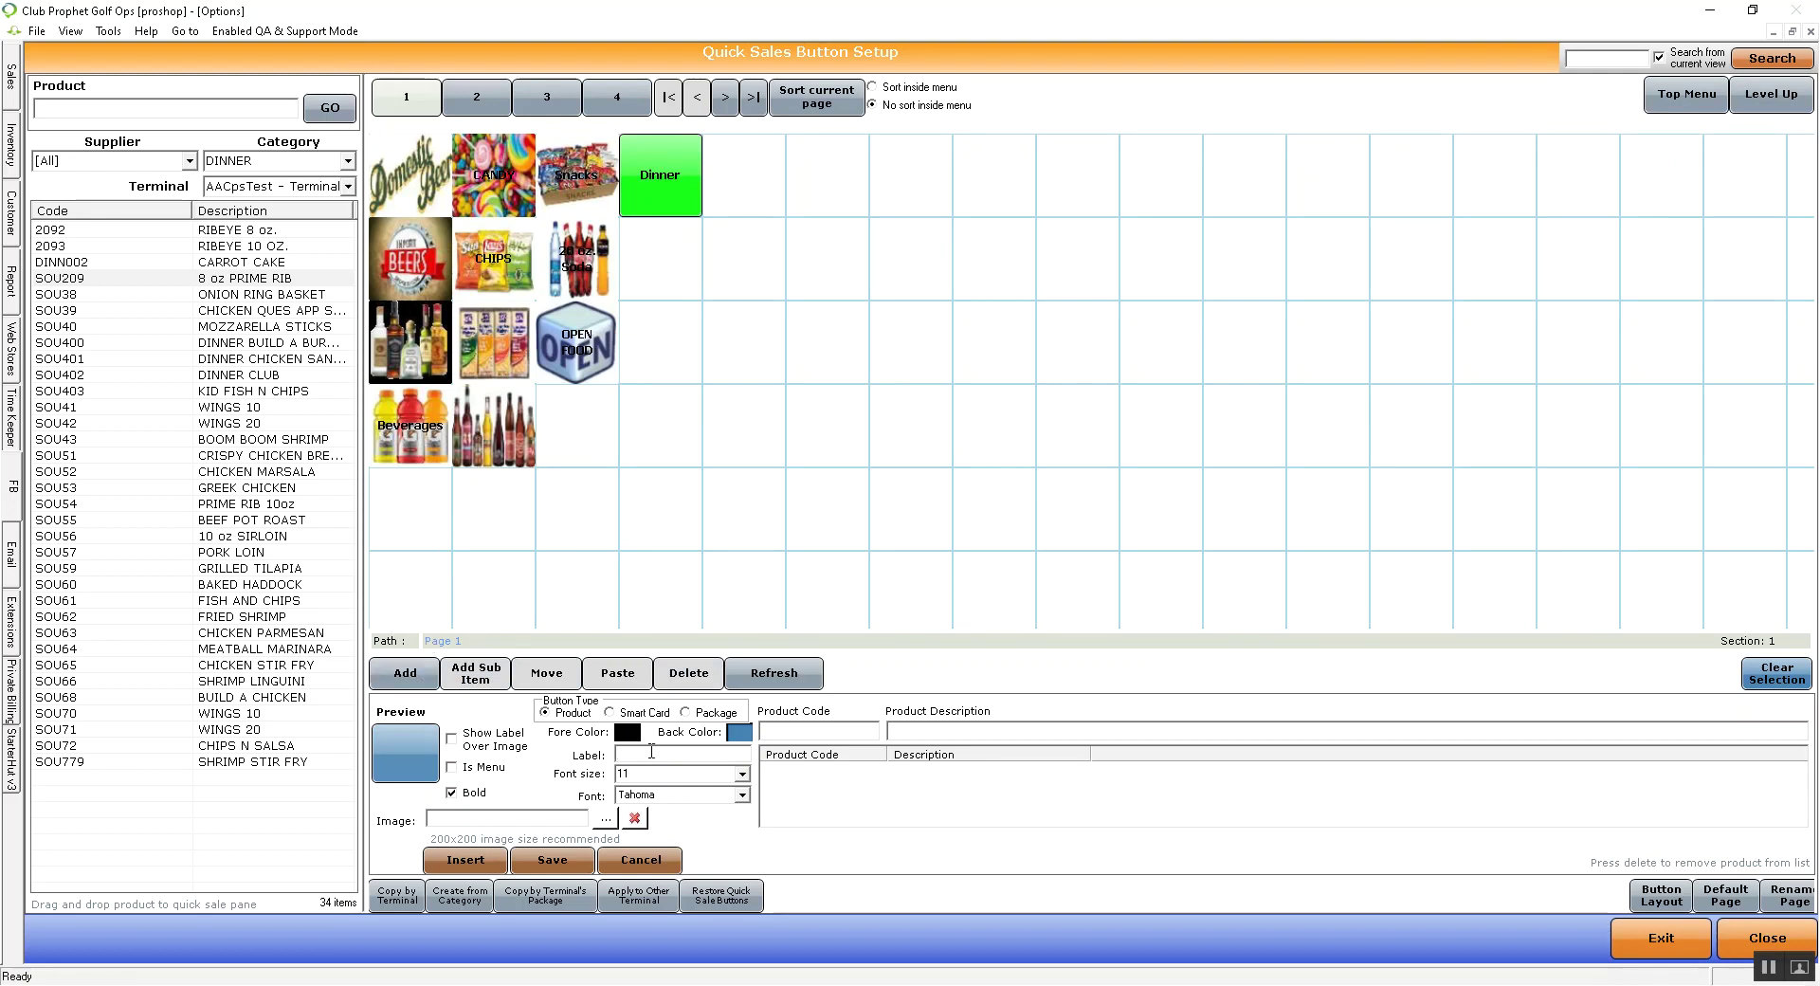
text(age)
click(581, 863)
- View the sub-item level of the "page" button and go back up to page 1
click(750, 206)
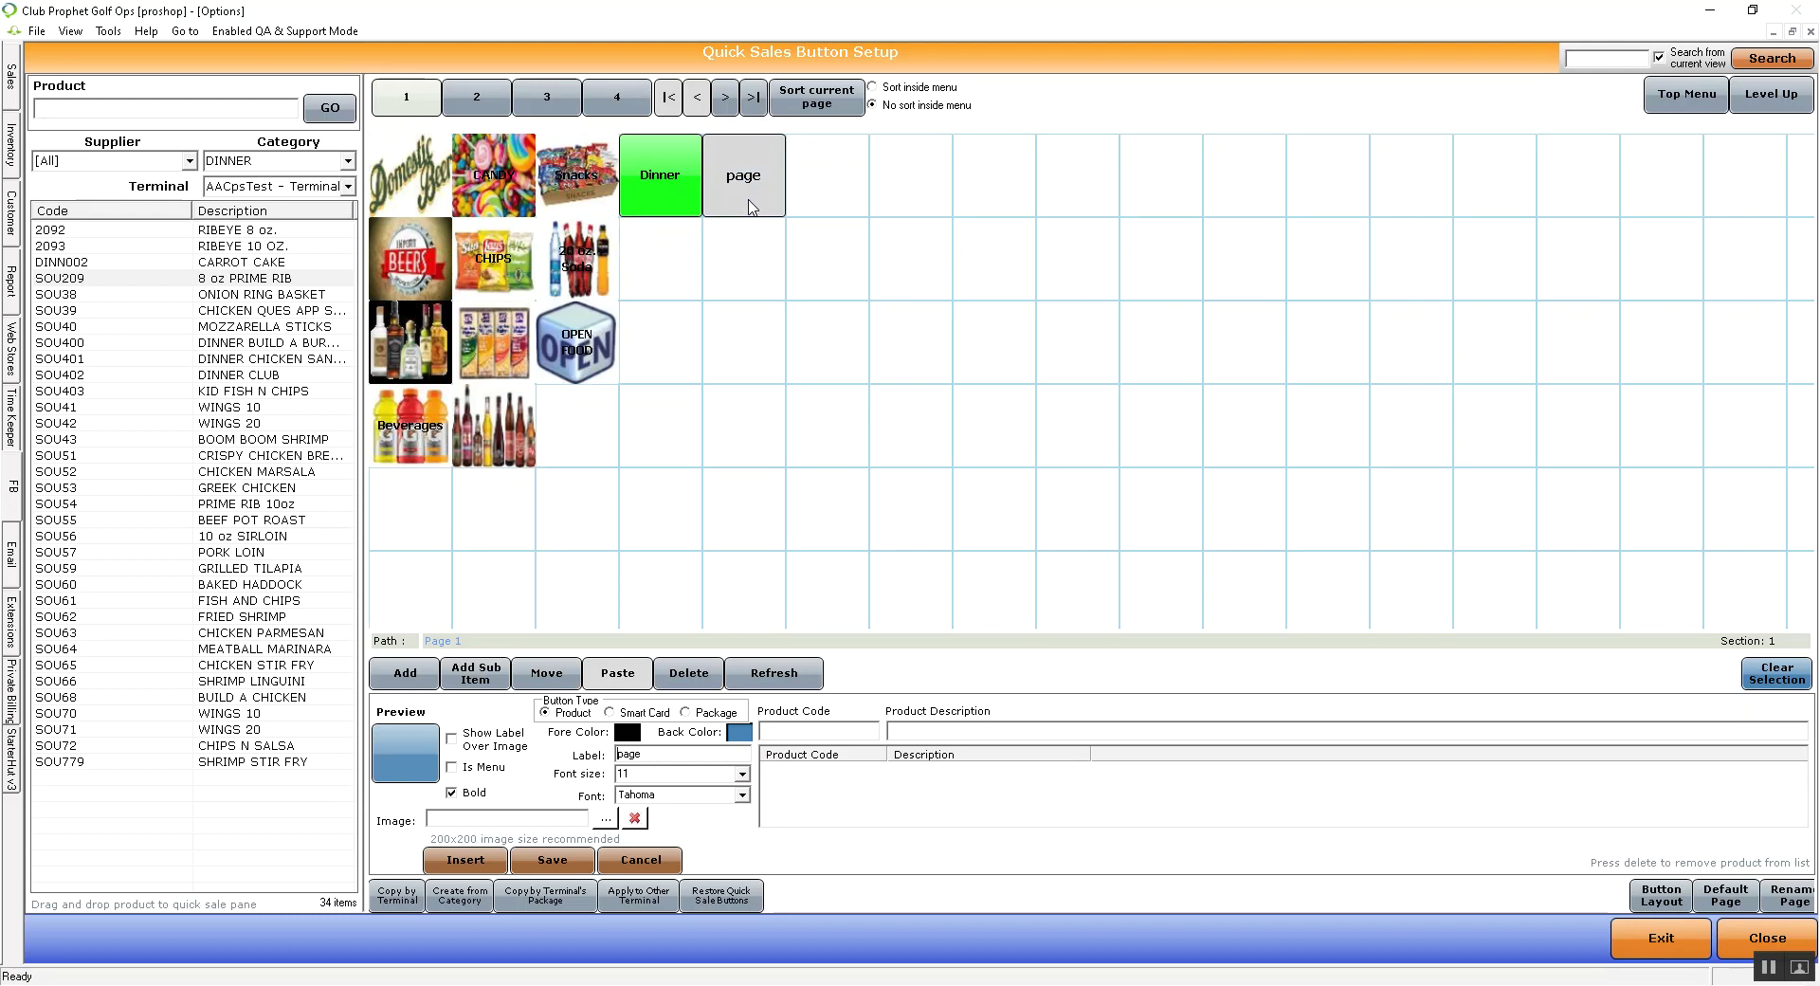
click(493, 677)
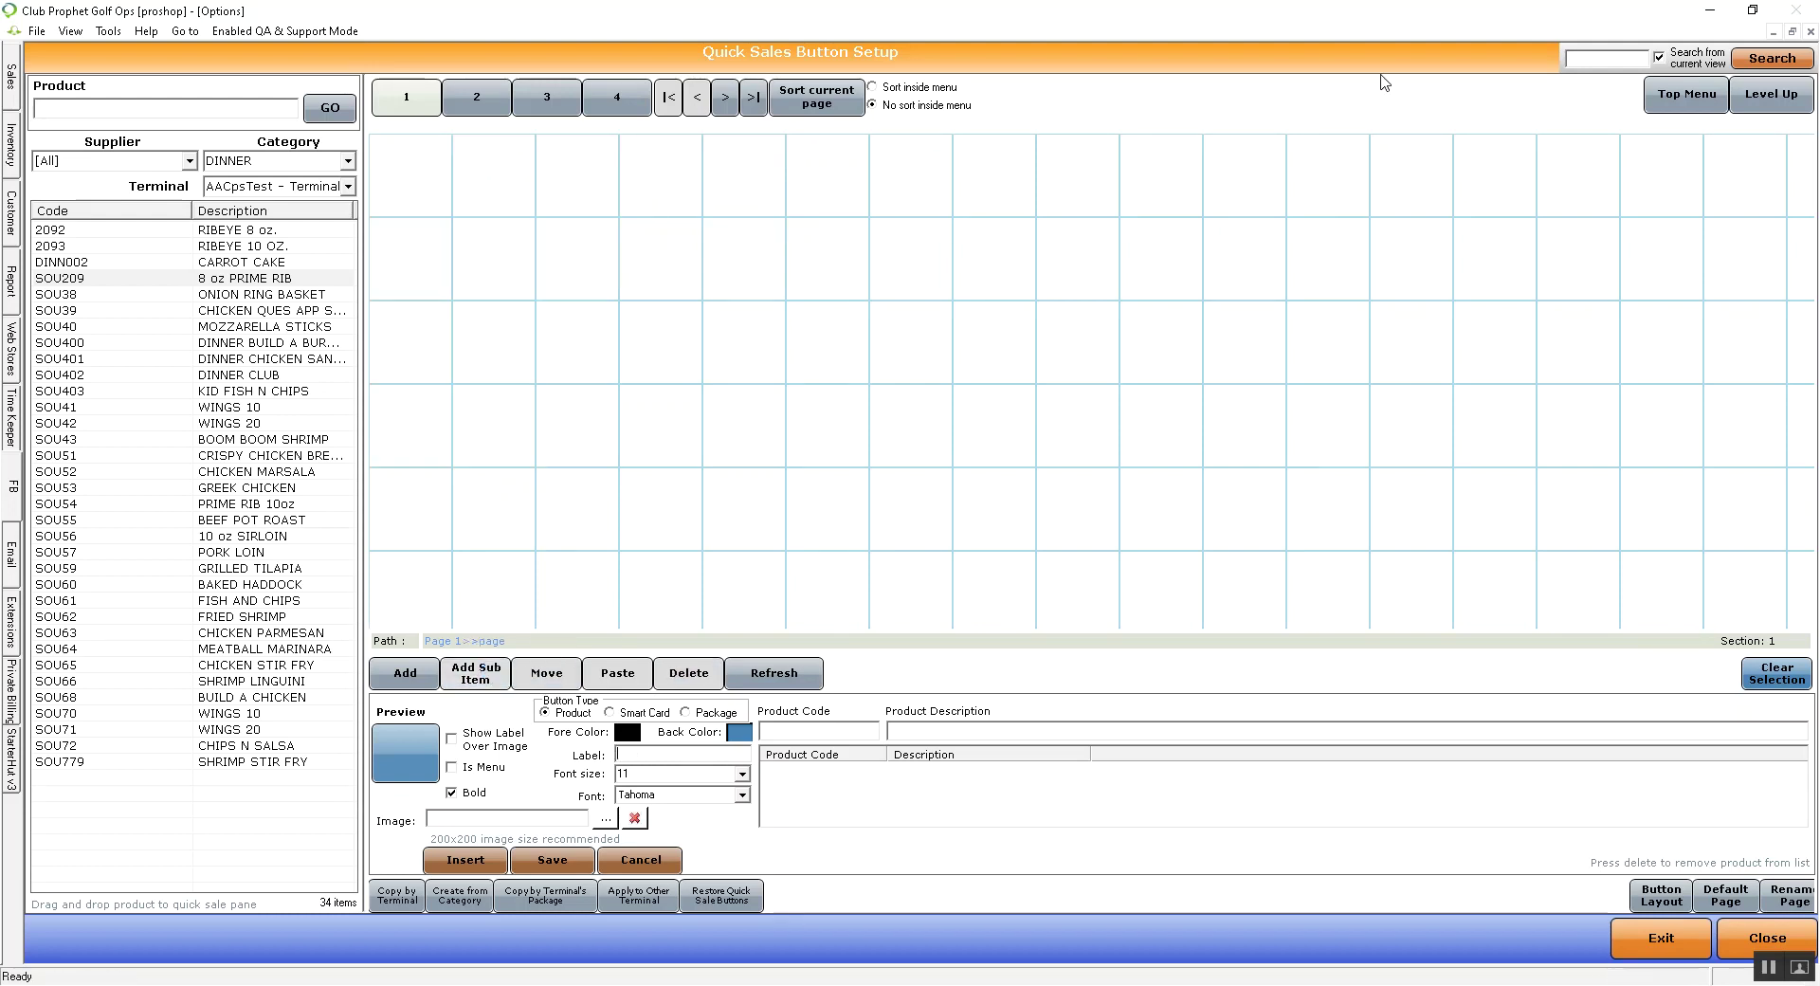
click(1785, 98)
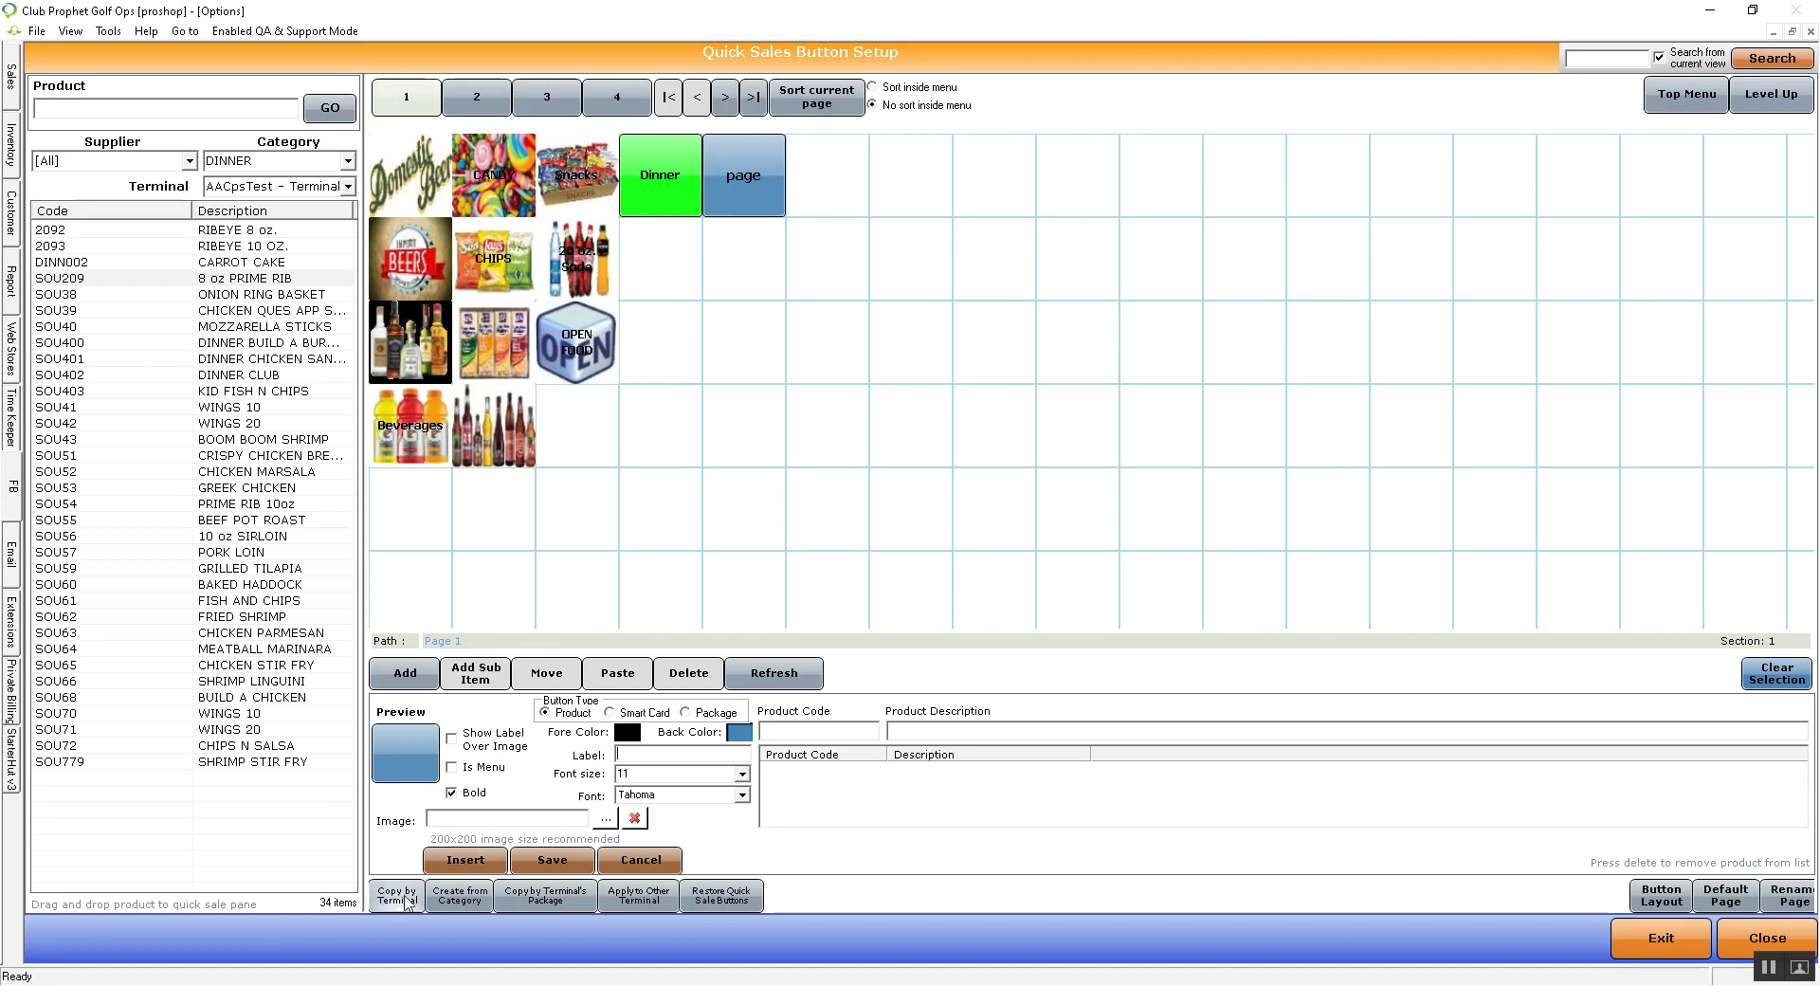
- Copy the quick sale buttons from AACpsTest - Terminal for iPad to the BURFORD-ACER terminal
click(398, 900)
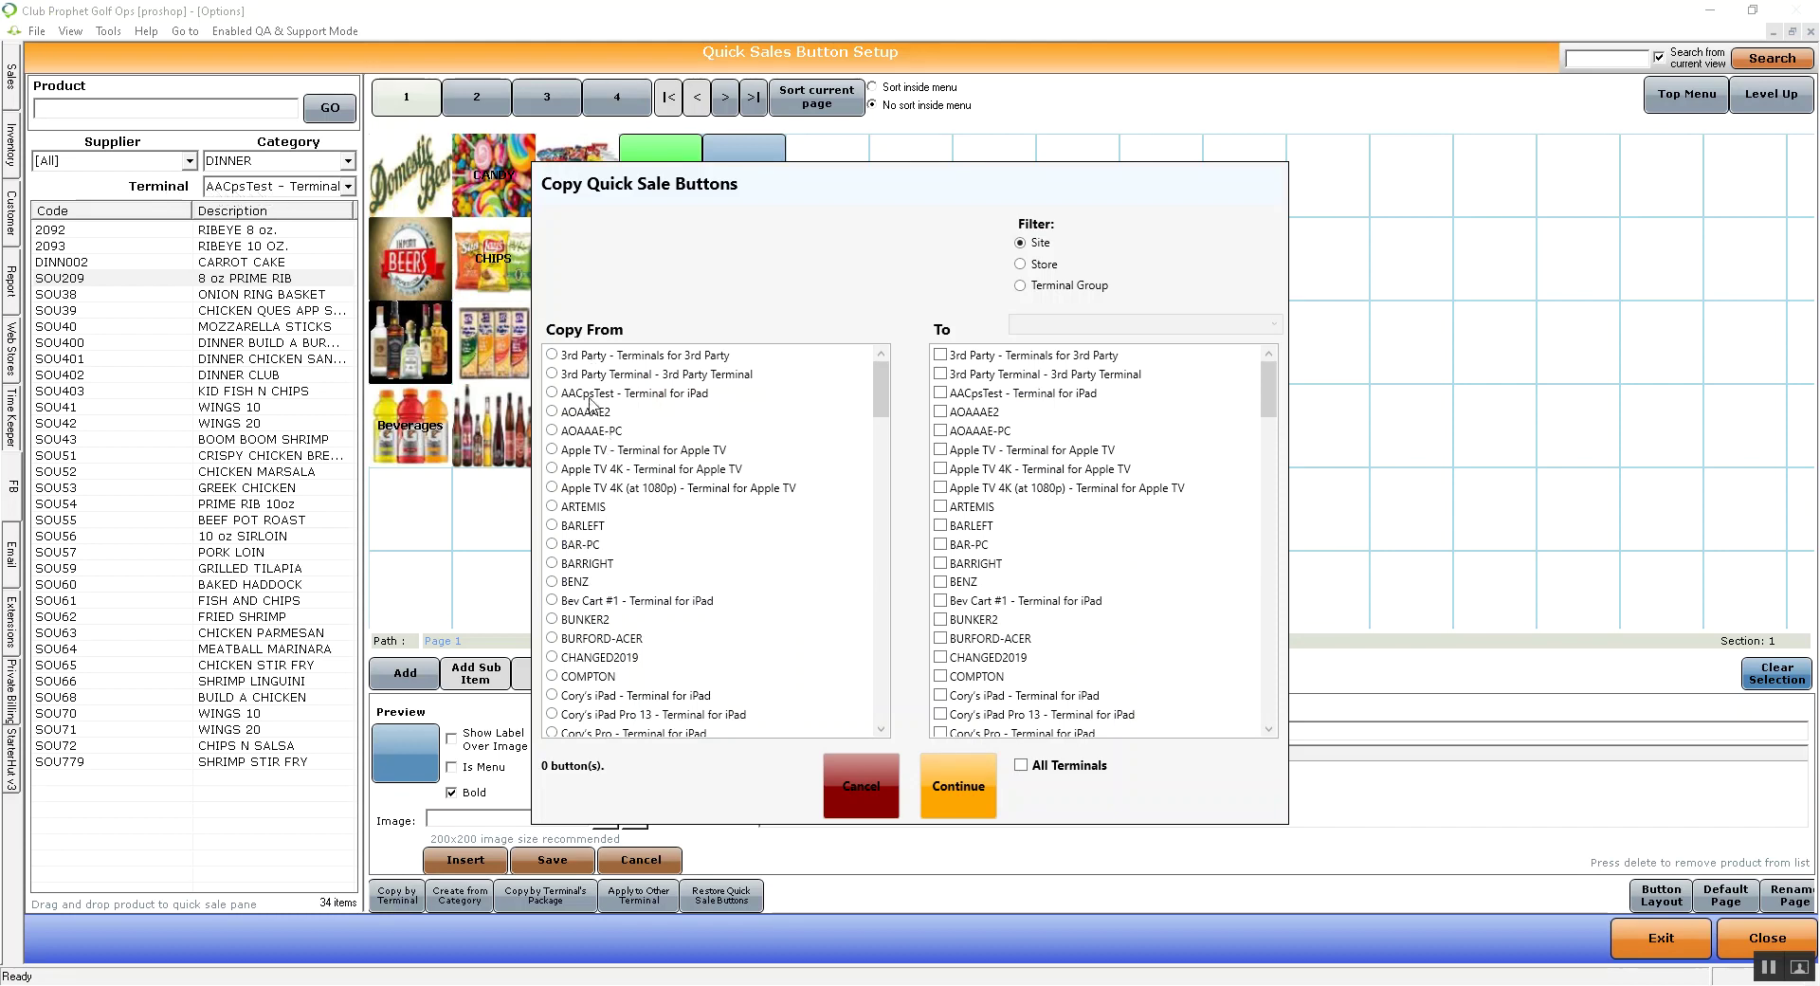
click(589, 396)
click(961, 781)
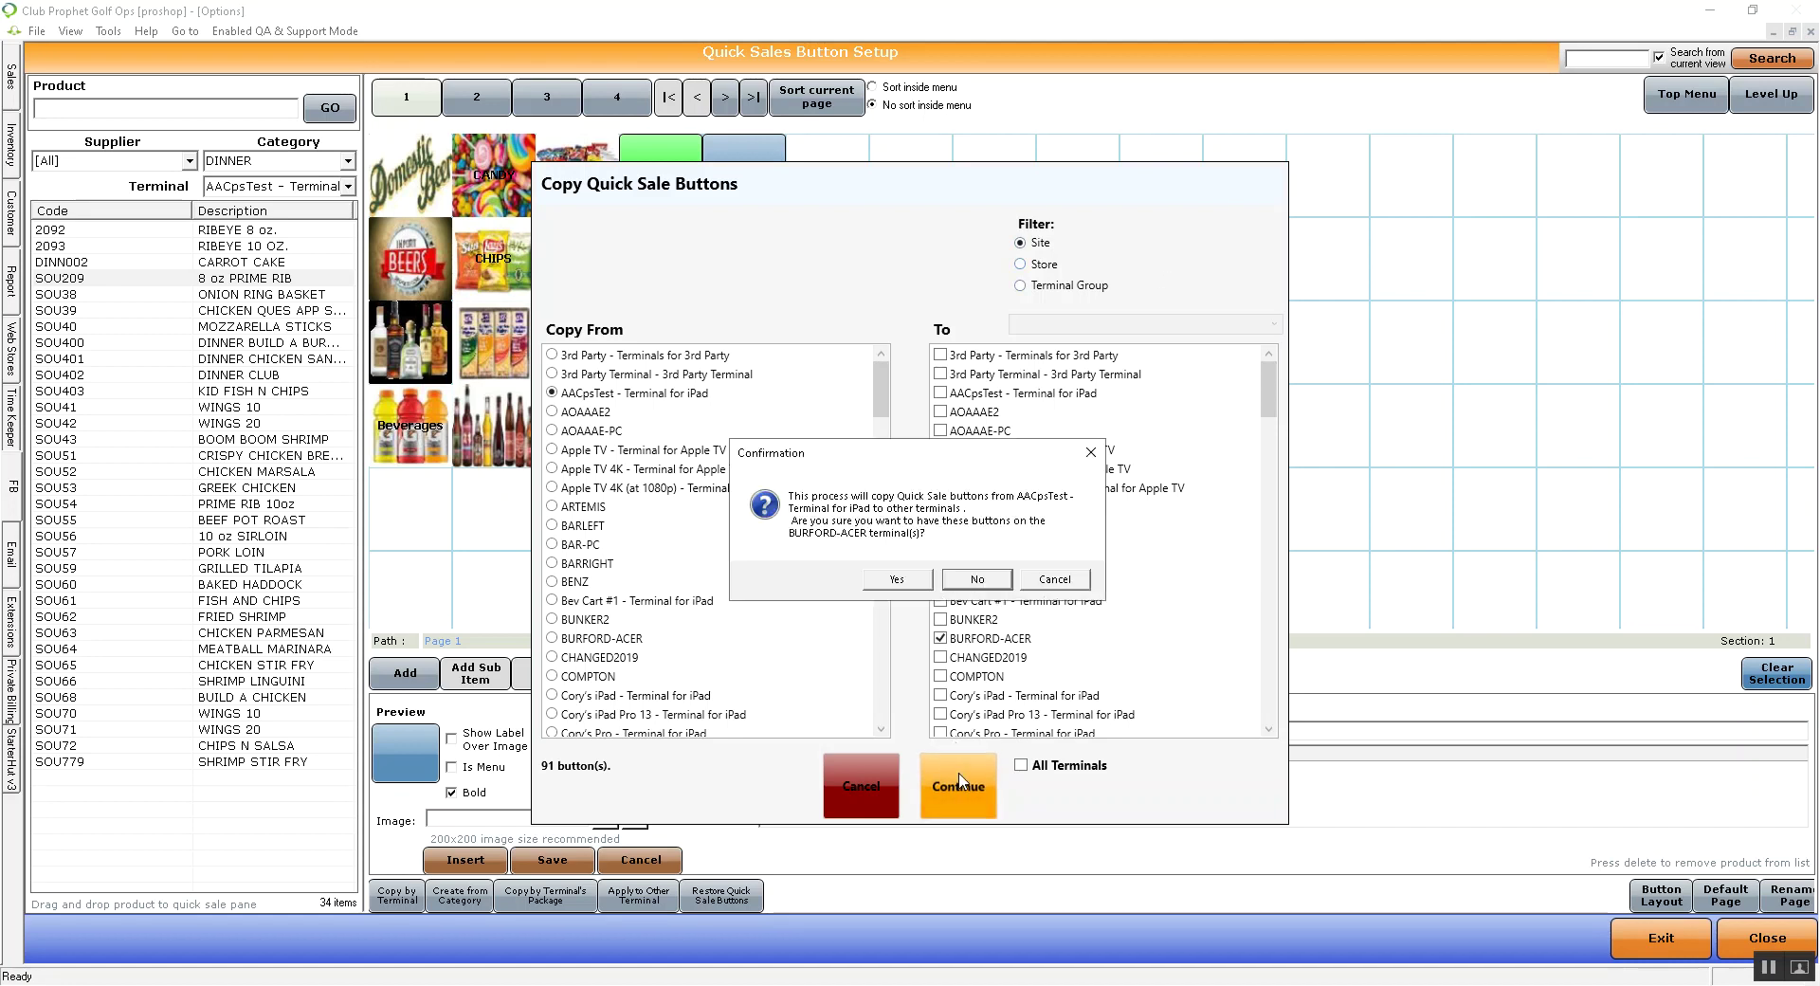
click(895, 579)
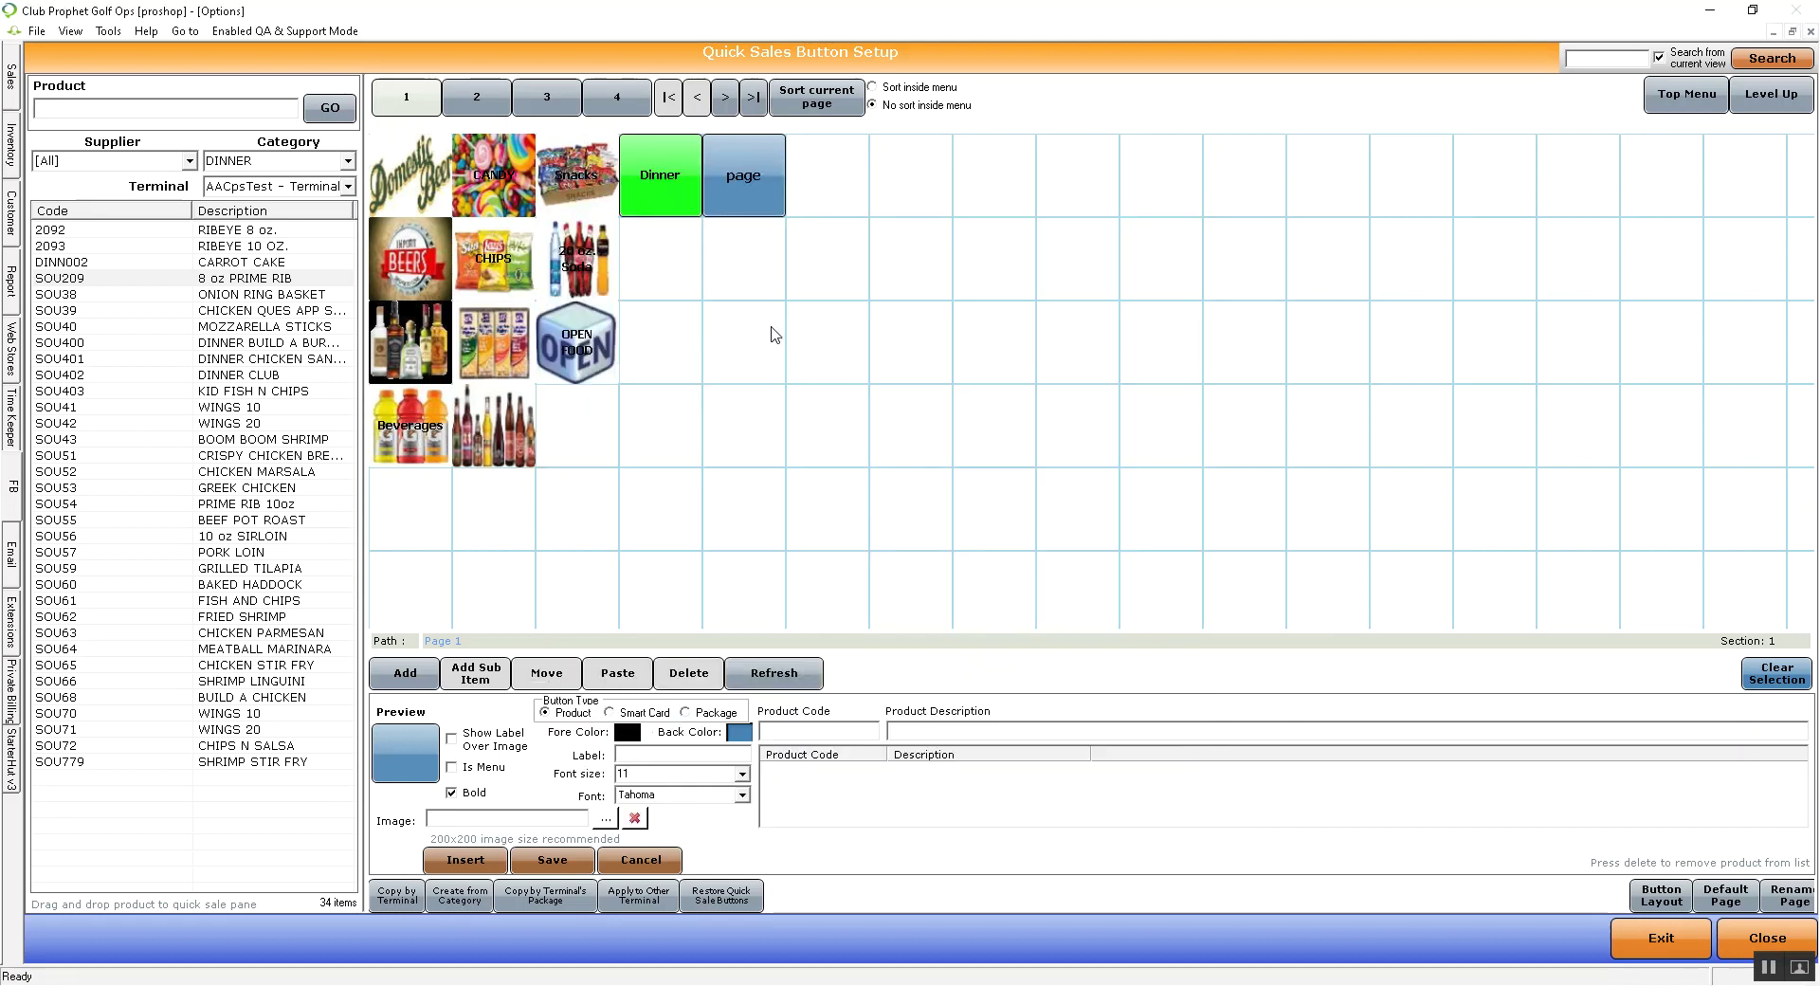